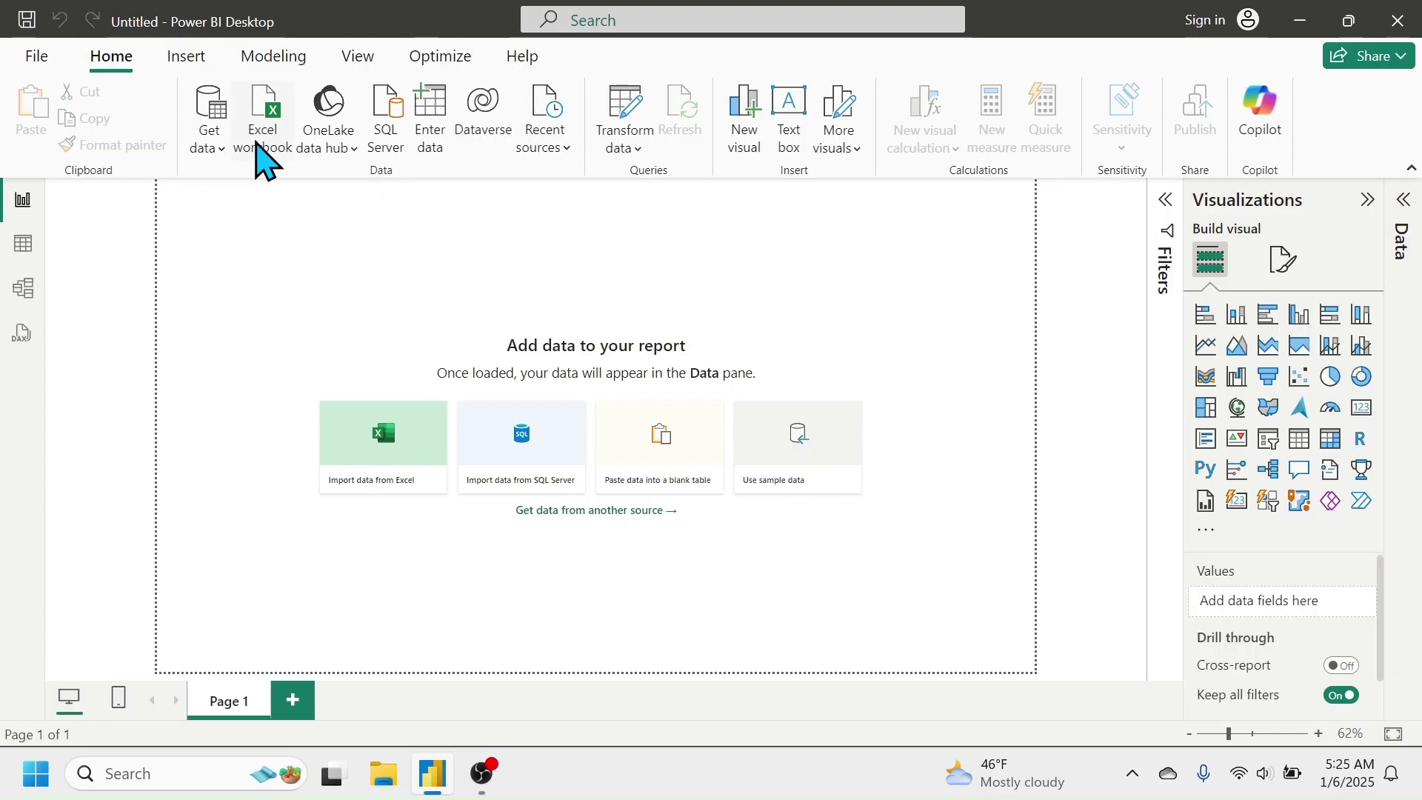
Step: Open the Get data list, dismiss it, then reopen it and choose More... for all connectors
{"action": "left_click", "coordinate": [208, 151]}
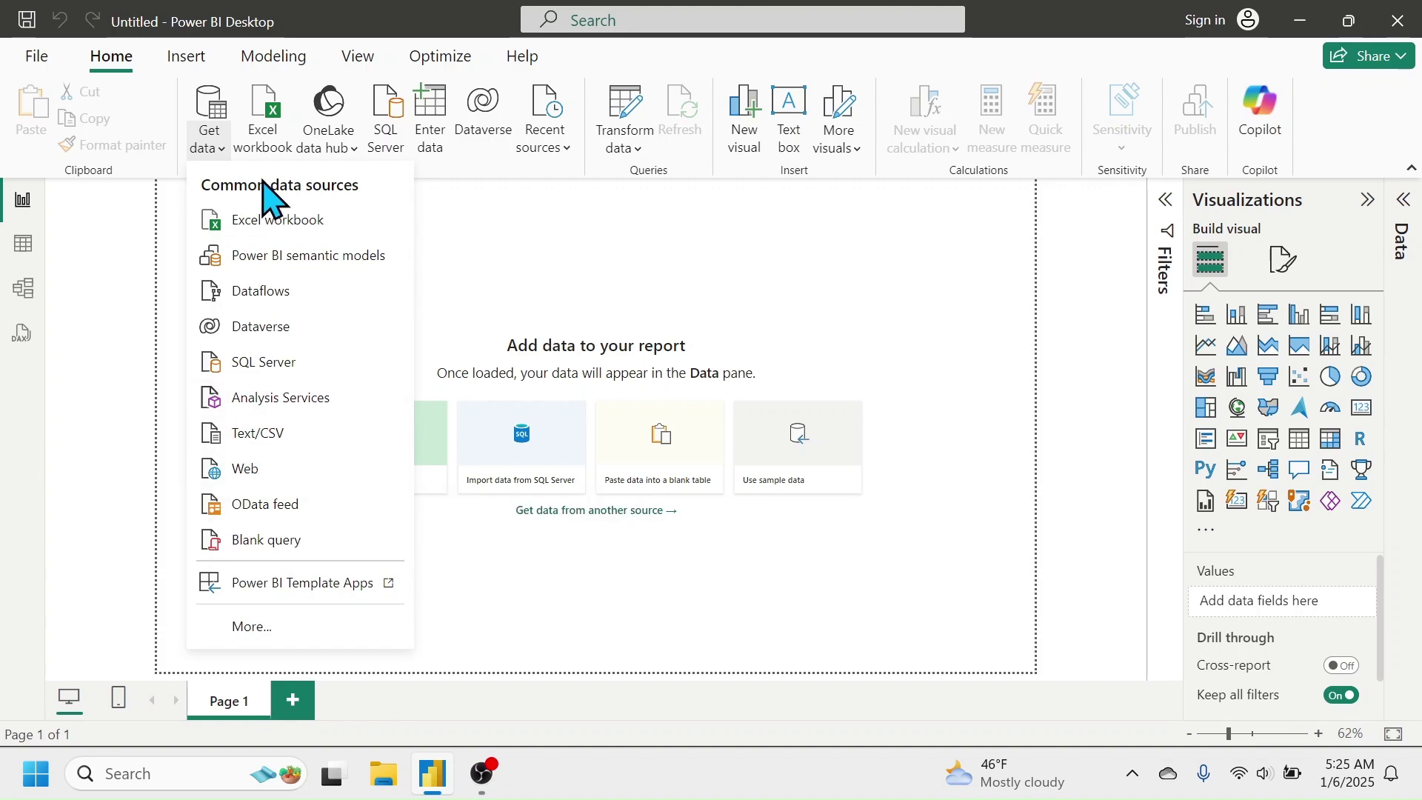
{"action": "left_click", "coordinate": [482, 222]}
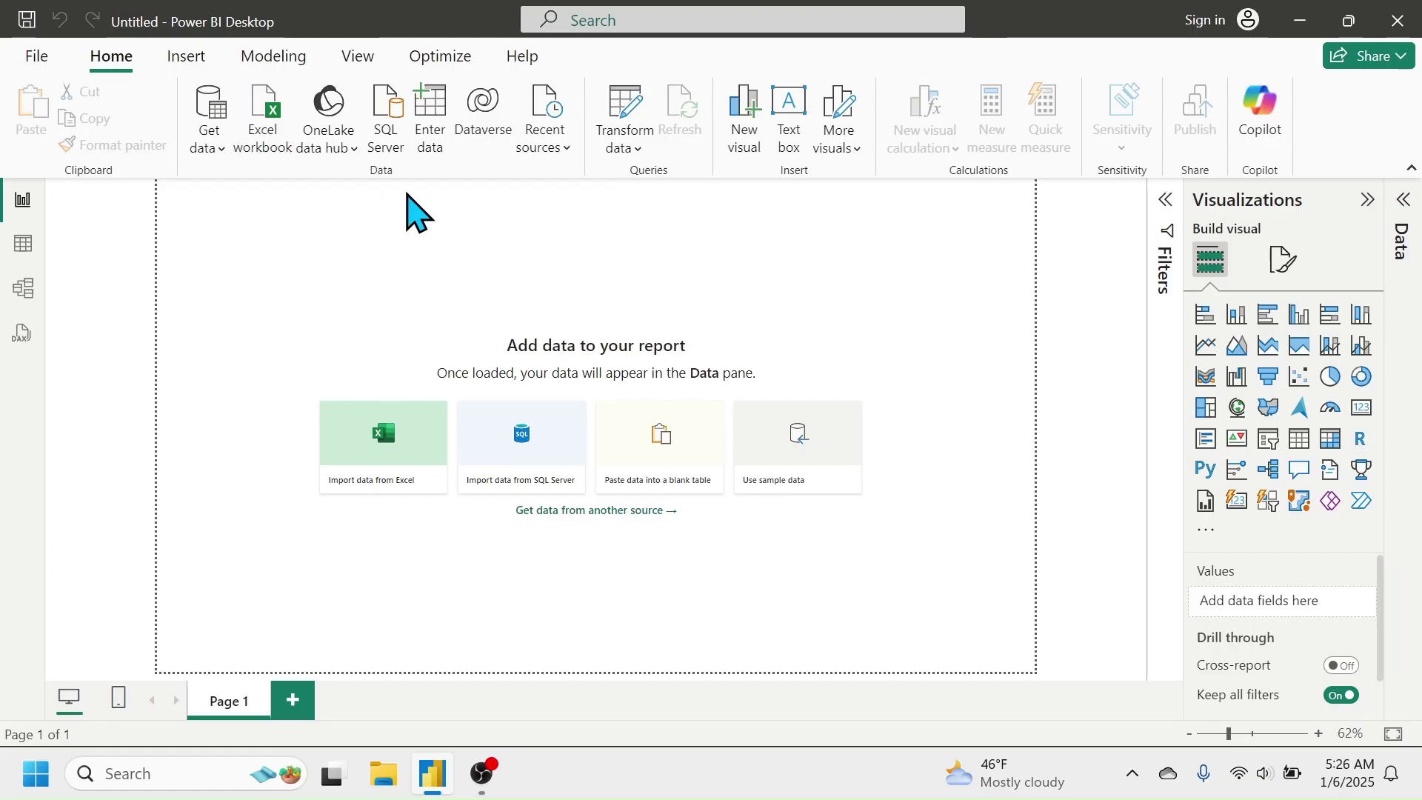
{"action": "left_click", "coordinate": [222, 152]}
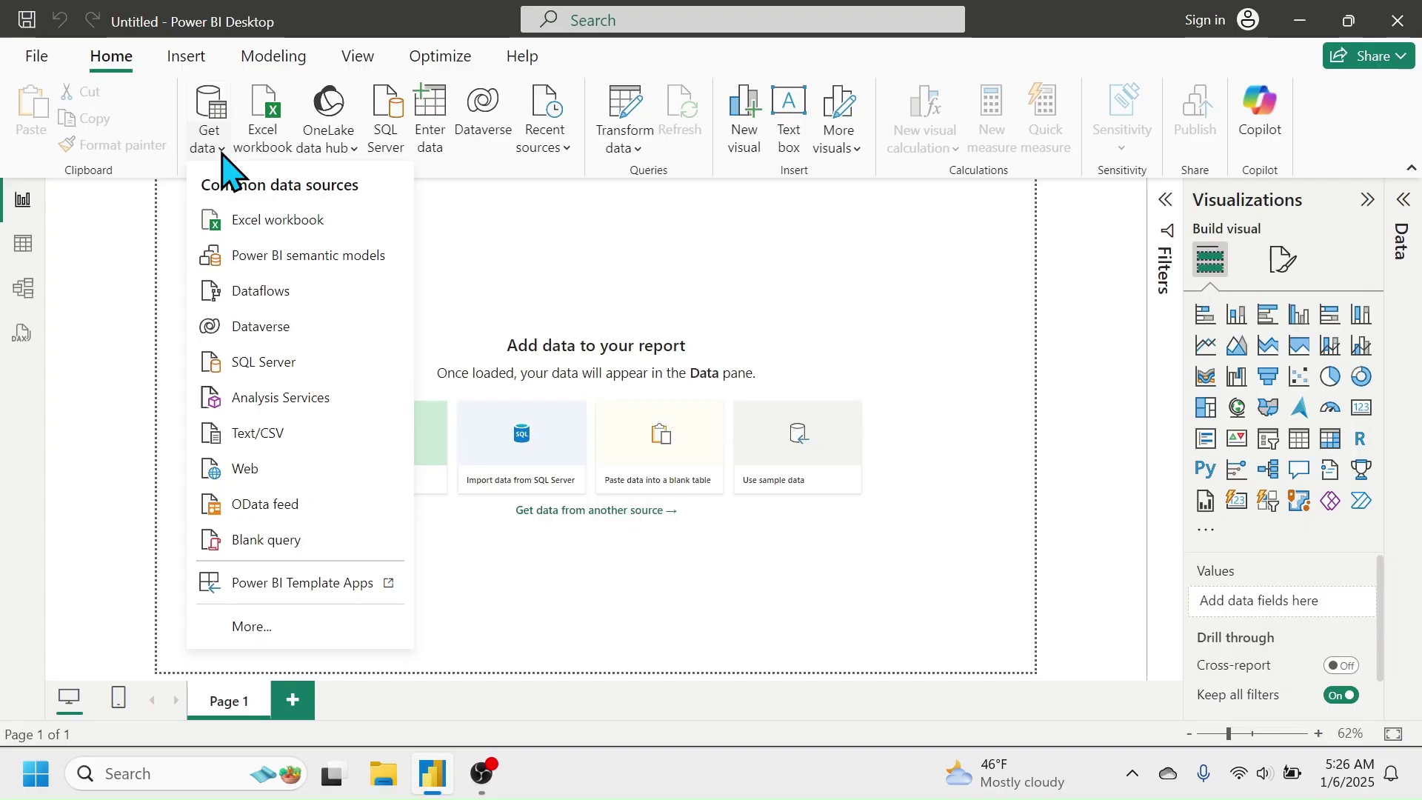
{"action": "left_click", "coordinate": [256, 633]}
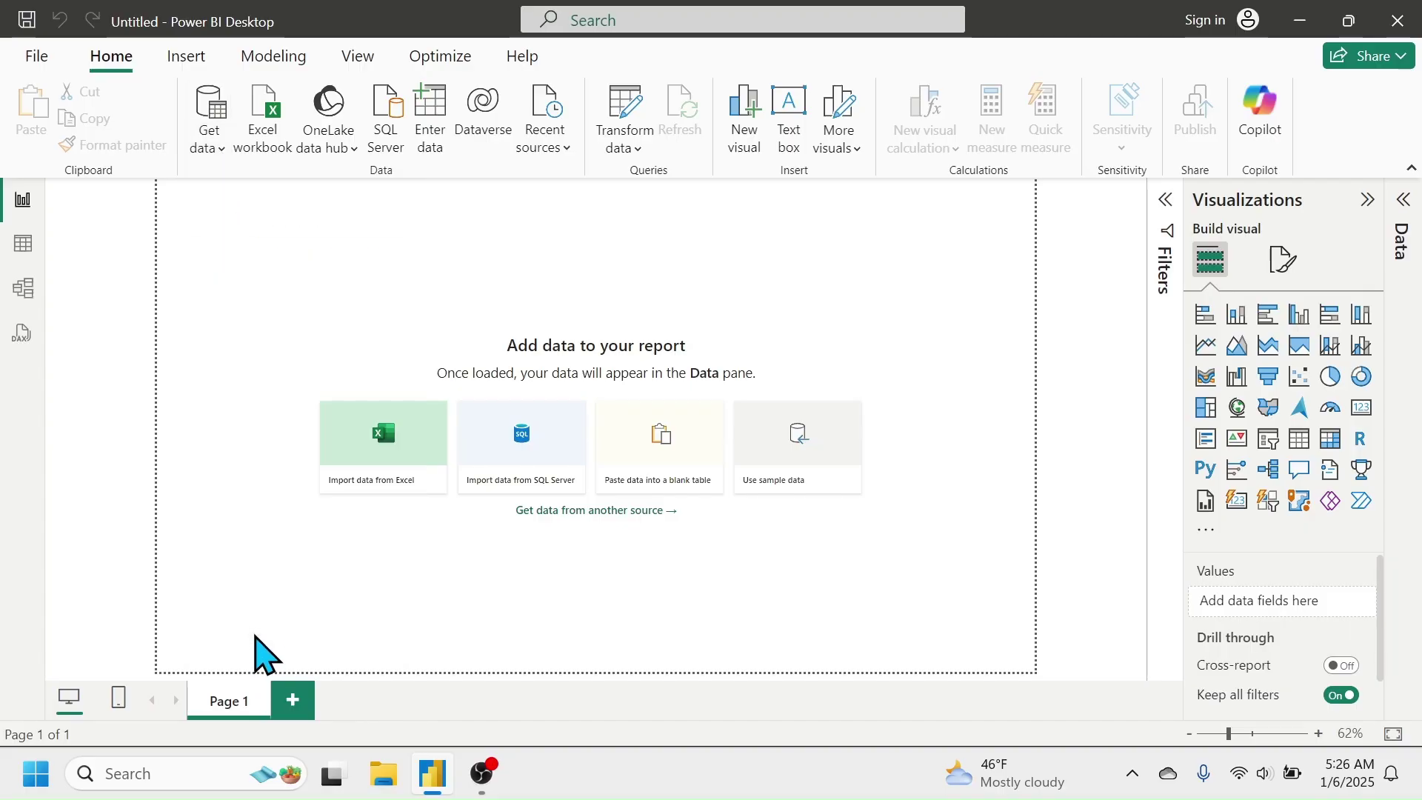
Step: Connect to a PDF source and open Population Top 20 from Desktop > sample data
{"action": "mouse_move", "coordinate": [1046, 174]}
{"action": "left_mouse_down"}
{"action": "mouse_move", "coordinate": [1028, 471]}
{"action": "mouse_move", "coordinate": [1067, 667]}
{"action": "mouse_move", "coordinate": [1042, 157]}
{"action": "left_mouse_up"}
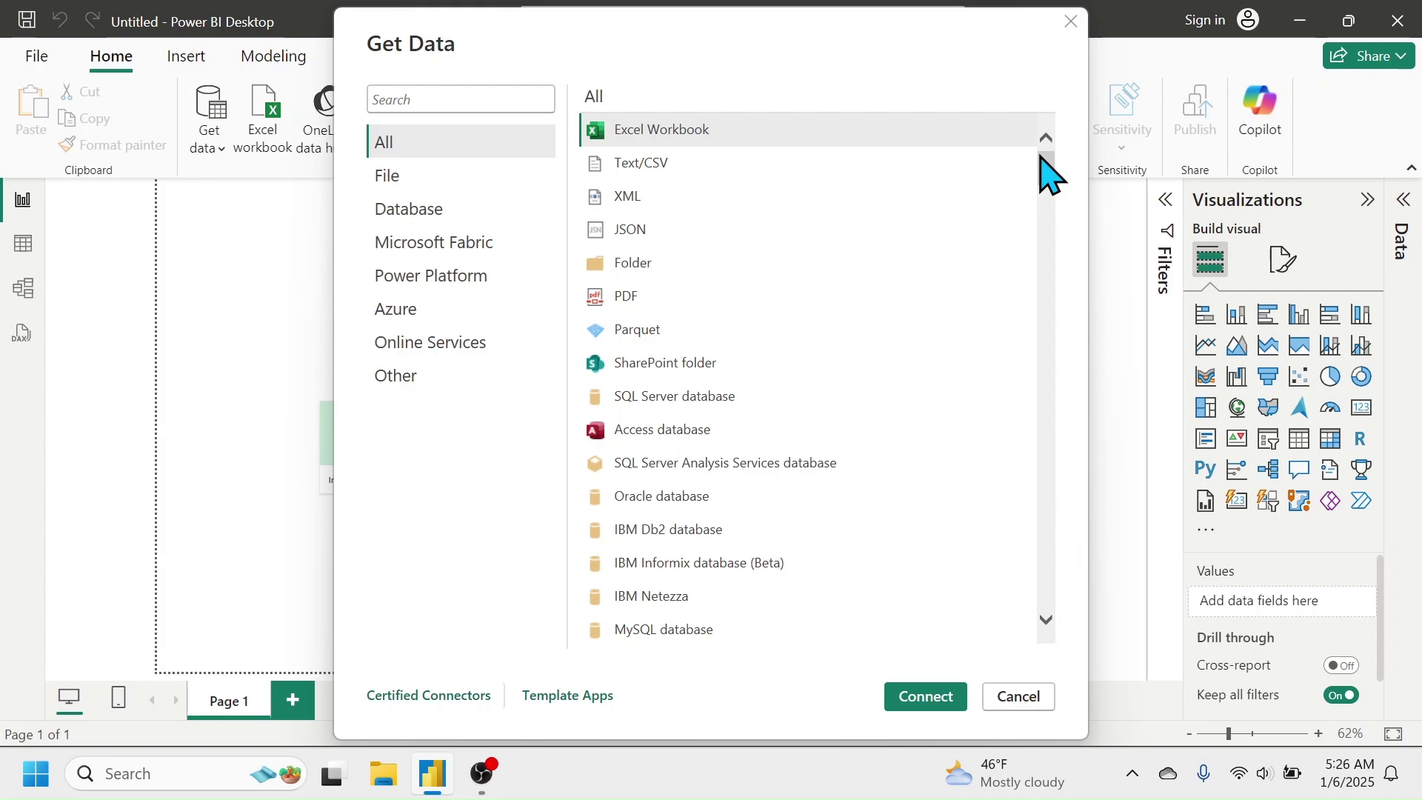
{"action": "left_click", "coordinate": [635, 300]}
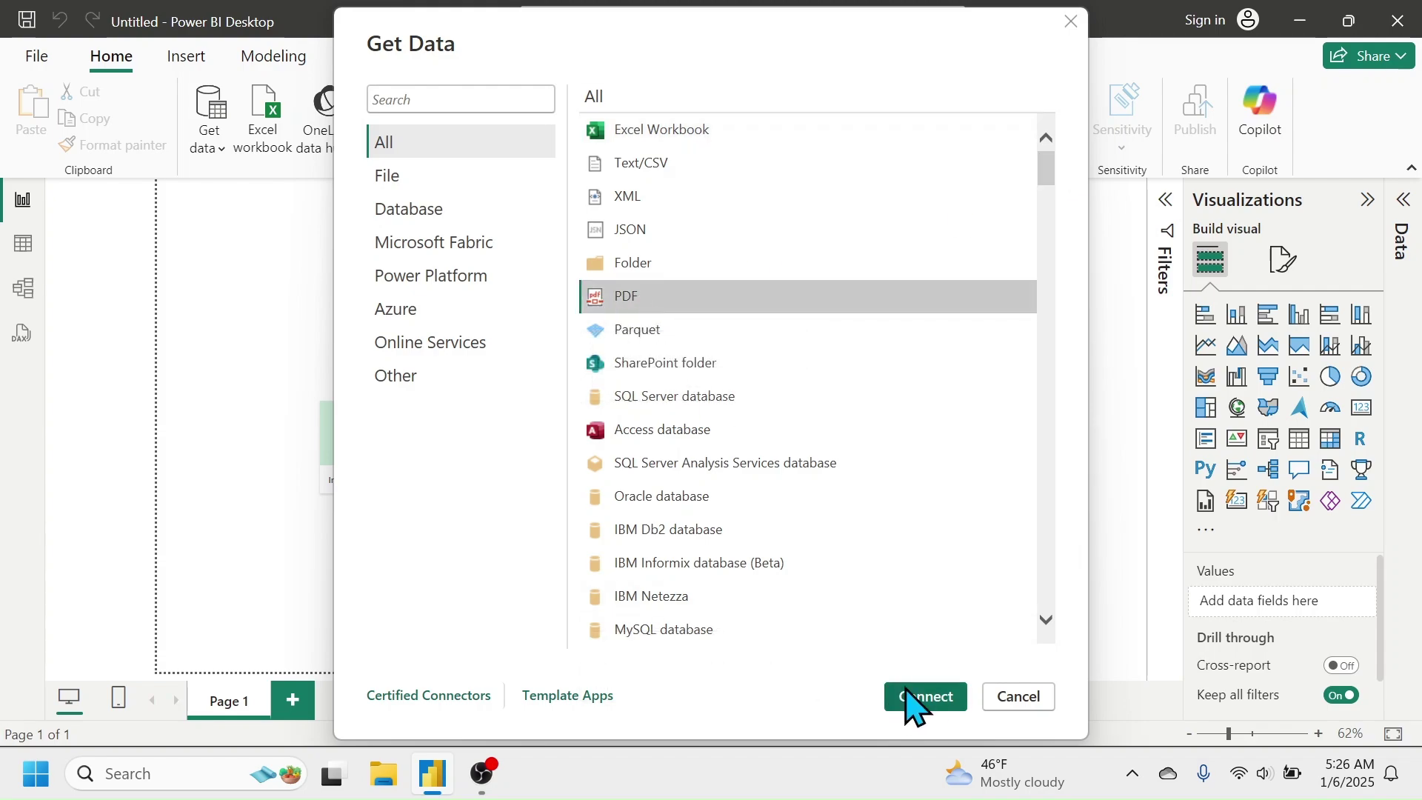
{"action": "double_click", "coordinate": [636, 300]}
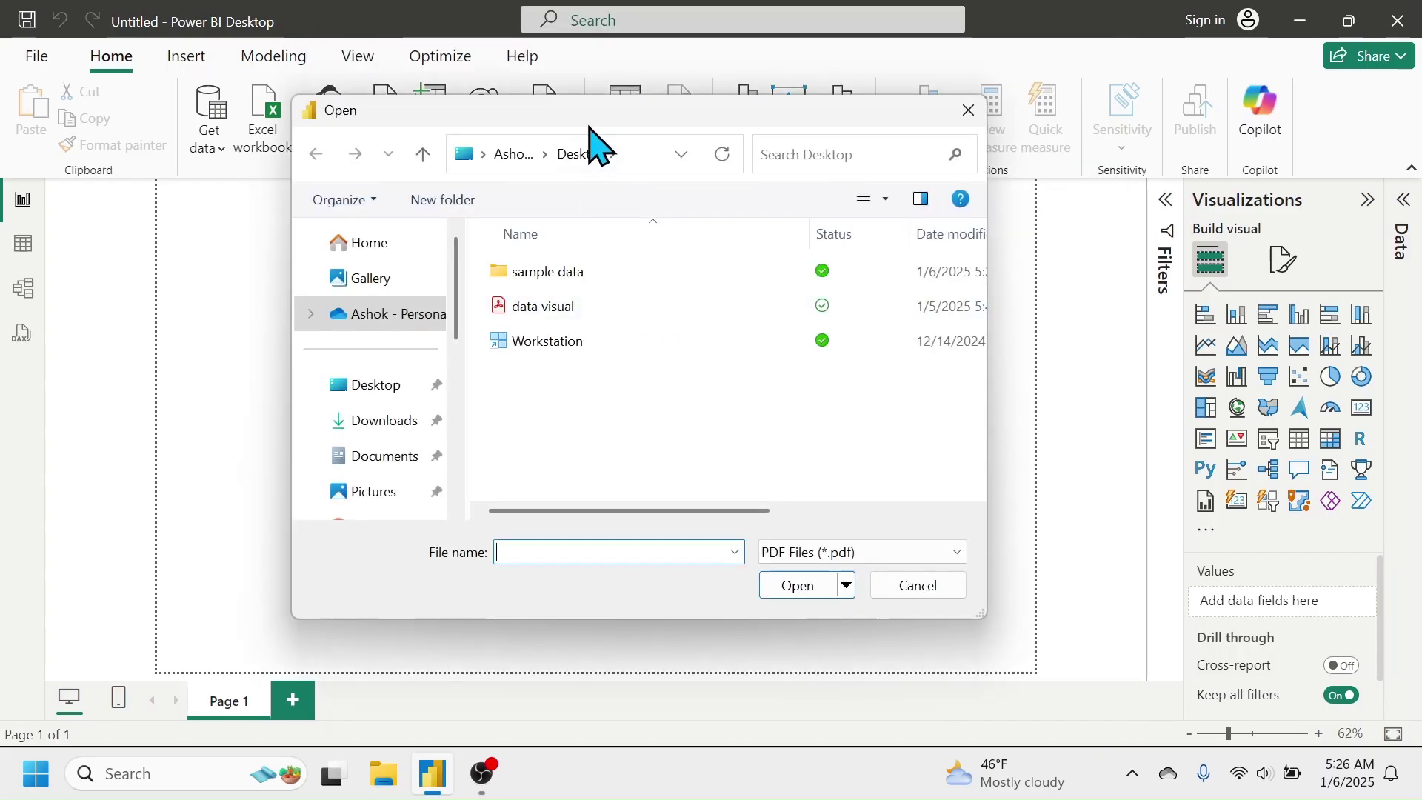
{"action": "left_click_drag", "start_coordinate": [606, 111], "coordinate": [647, 127]}
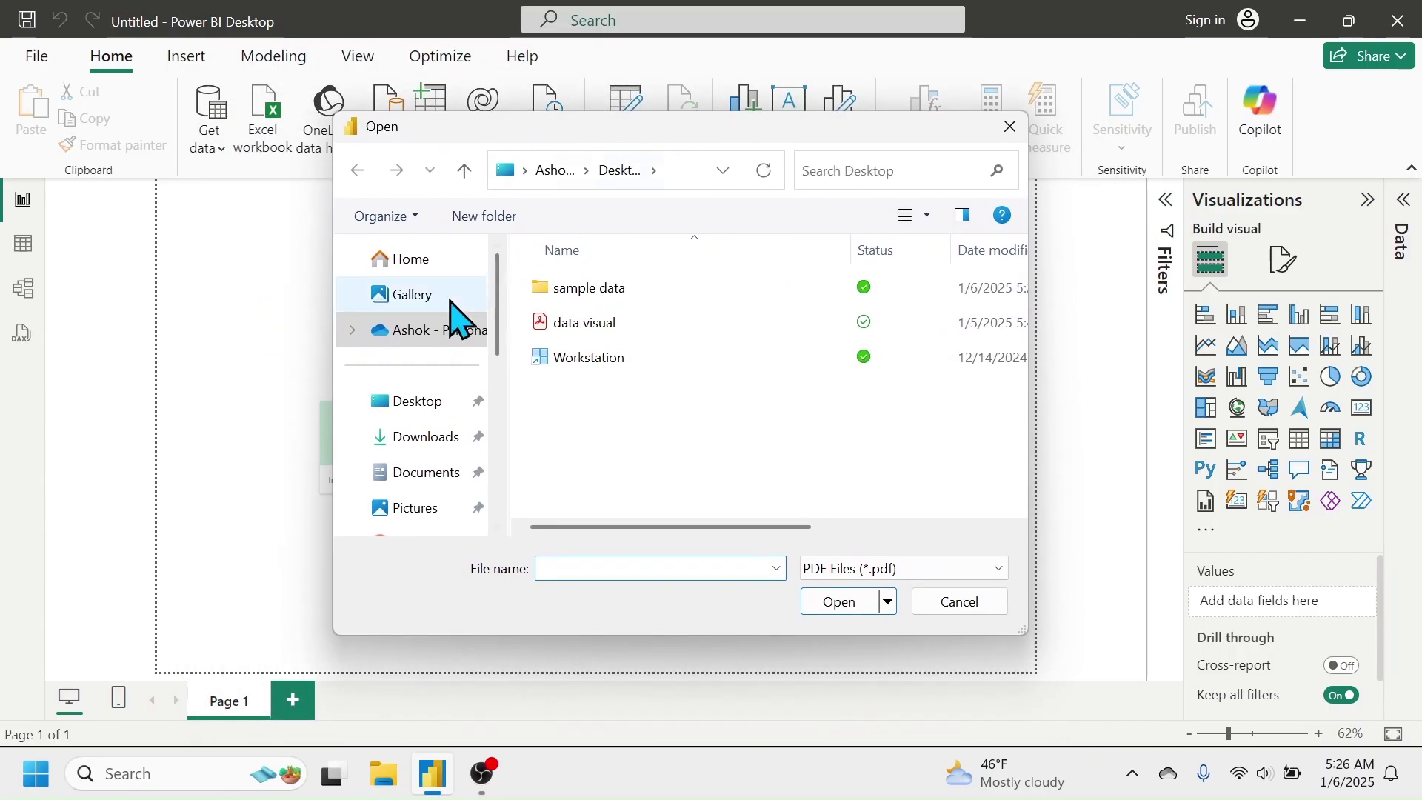
{"action": "left_click", "coordinate": [430, 409]}
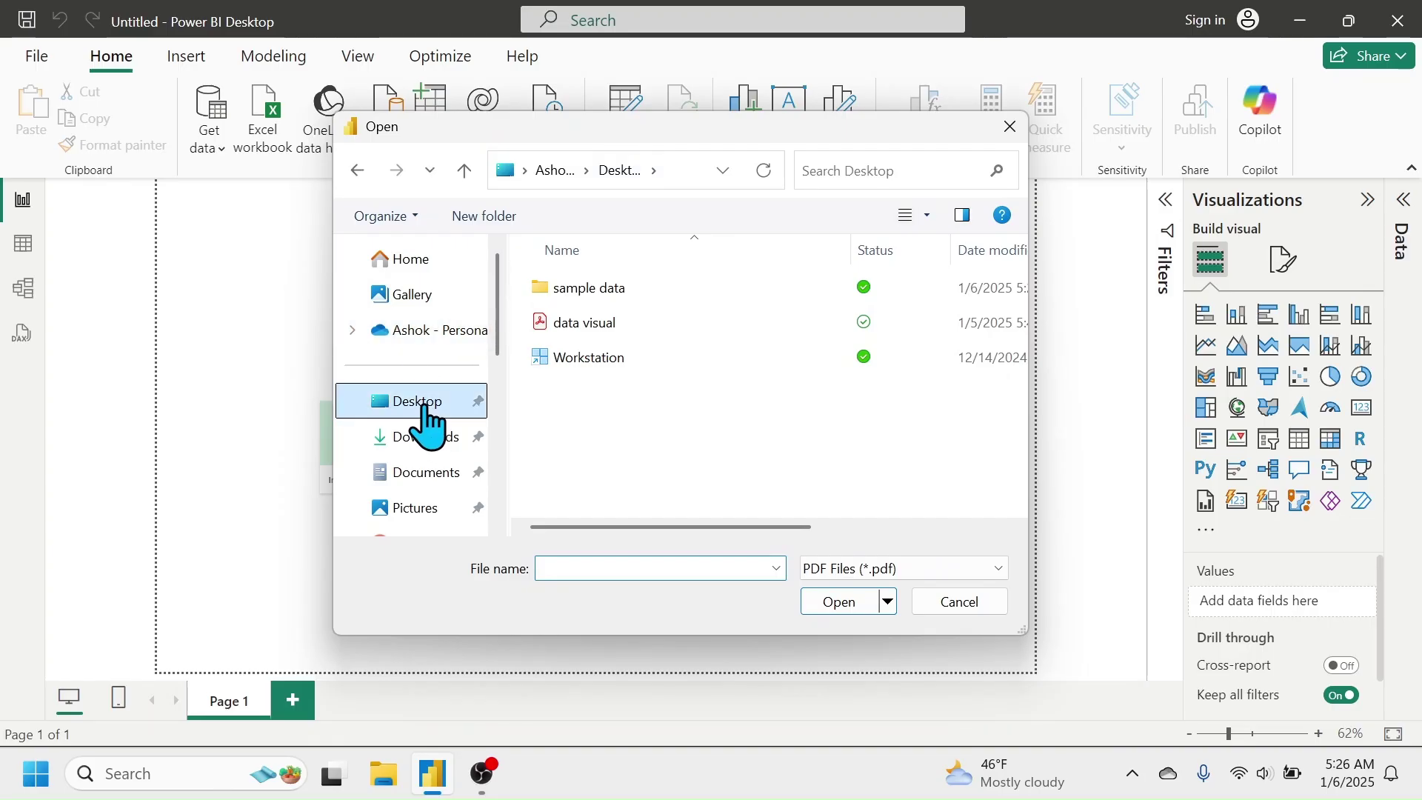
{"action": "double_click", "coordinate": [589, 296]}
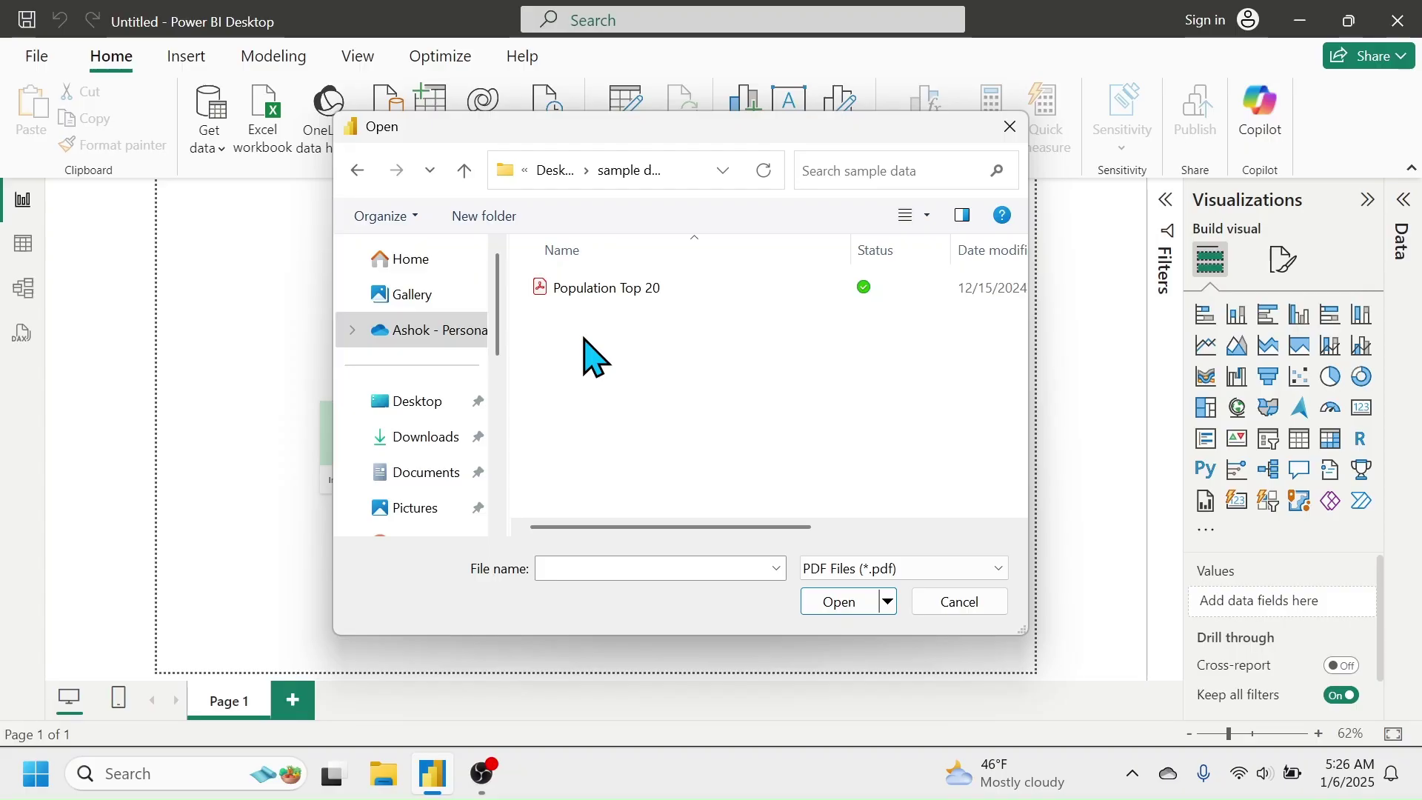
{"action": "left_click", "coordinate": [610, 290]}
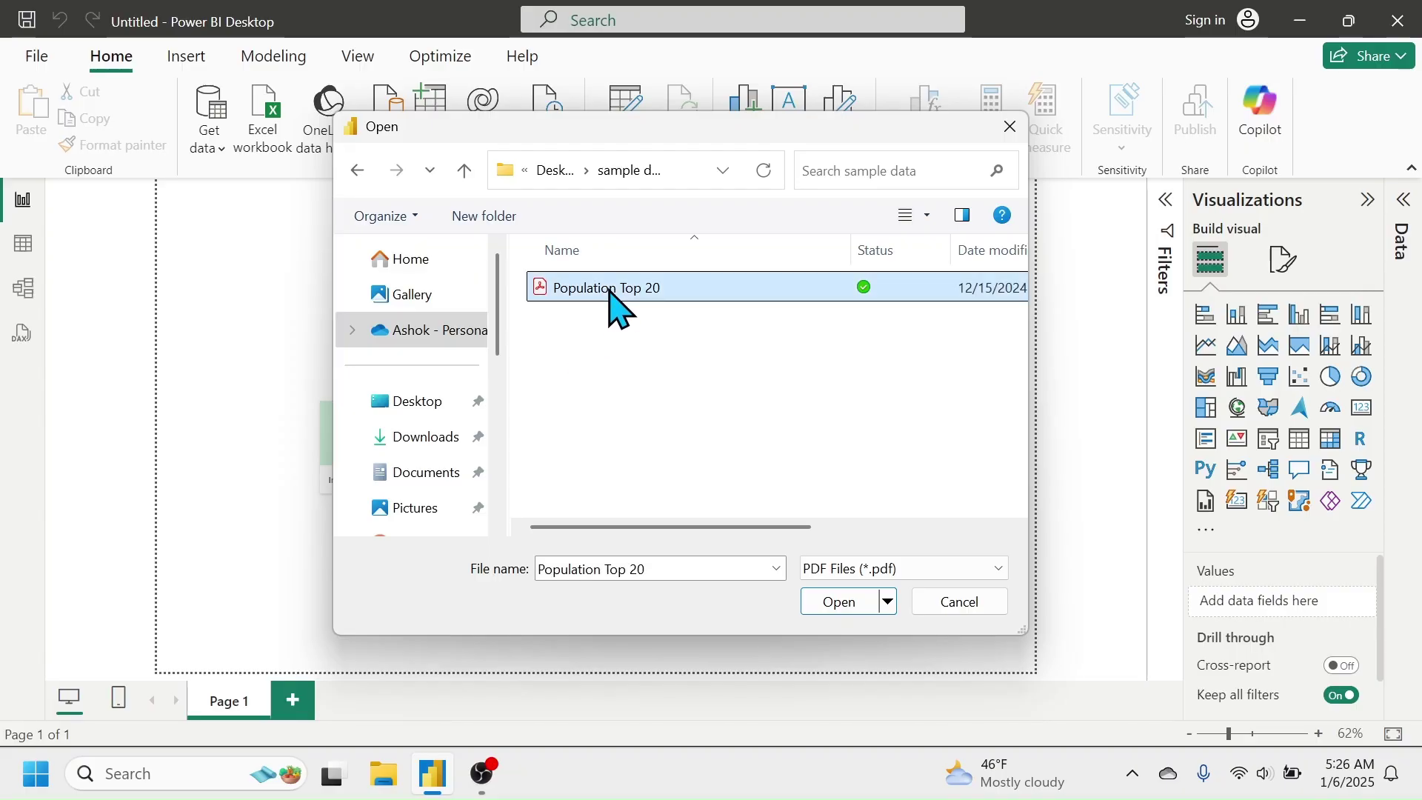
{"action": "double_click", "coordinate": [612, 291]}
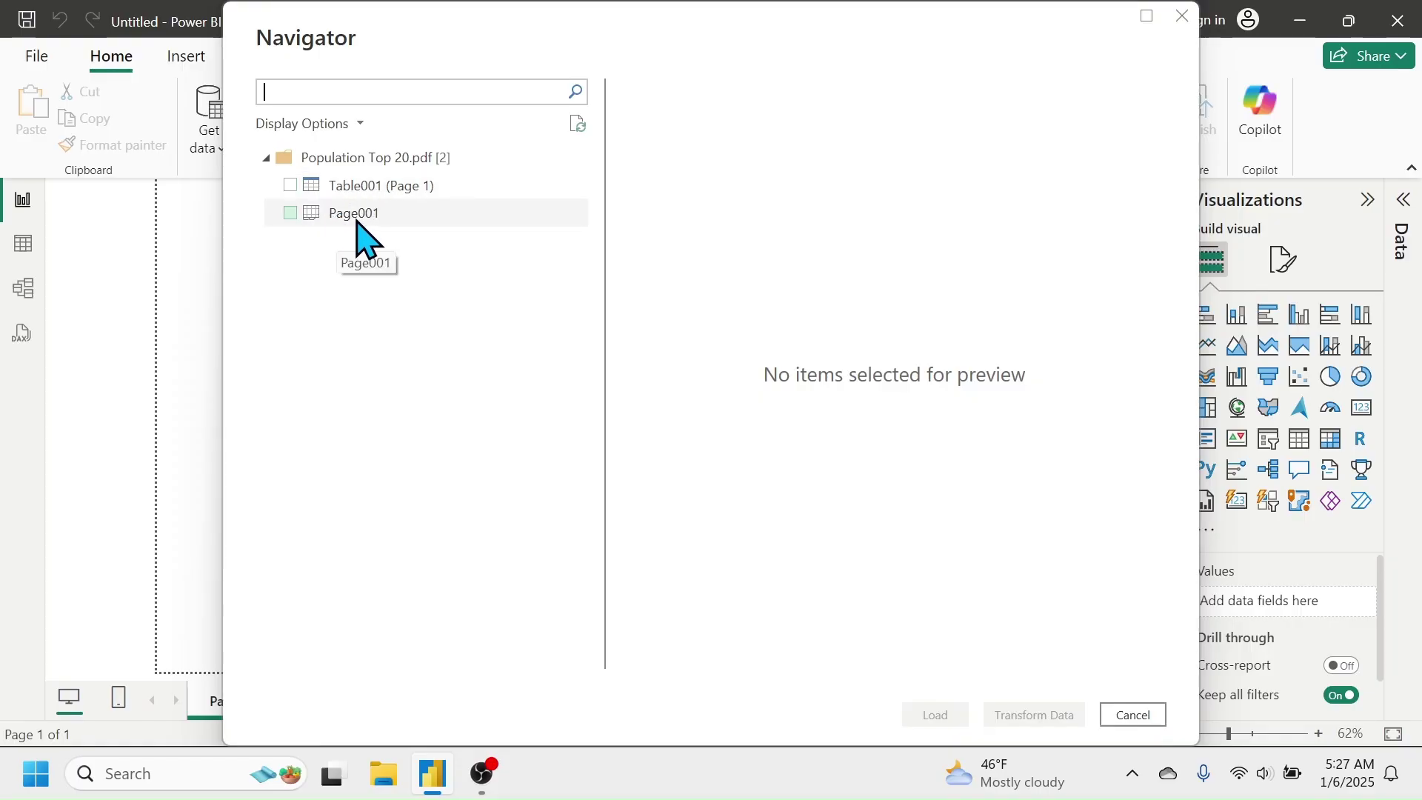
Step: Preview Table001 (Page 1) in the Navigator, then close it without loading anything
{"action": "left_click", "coordinate": [291, 187]}
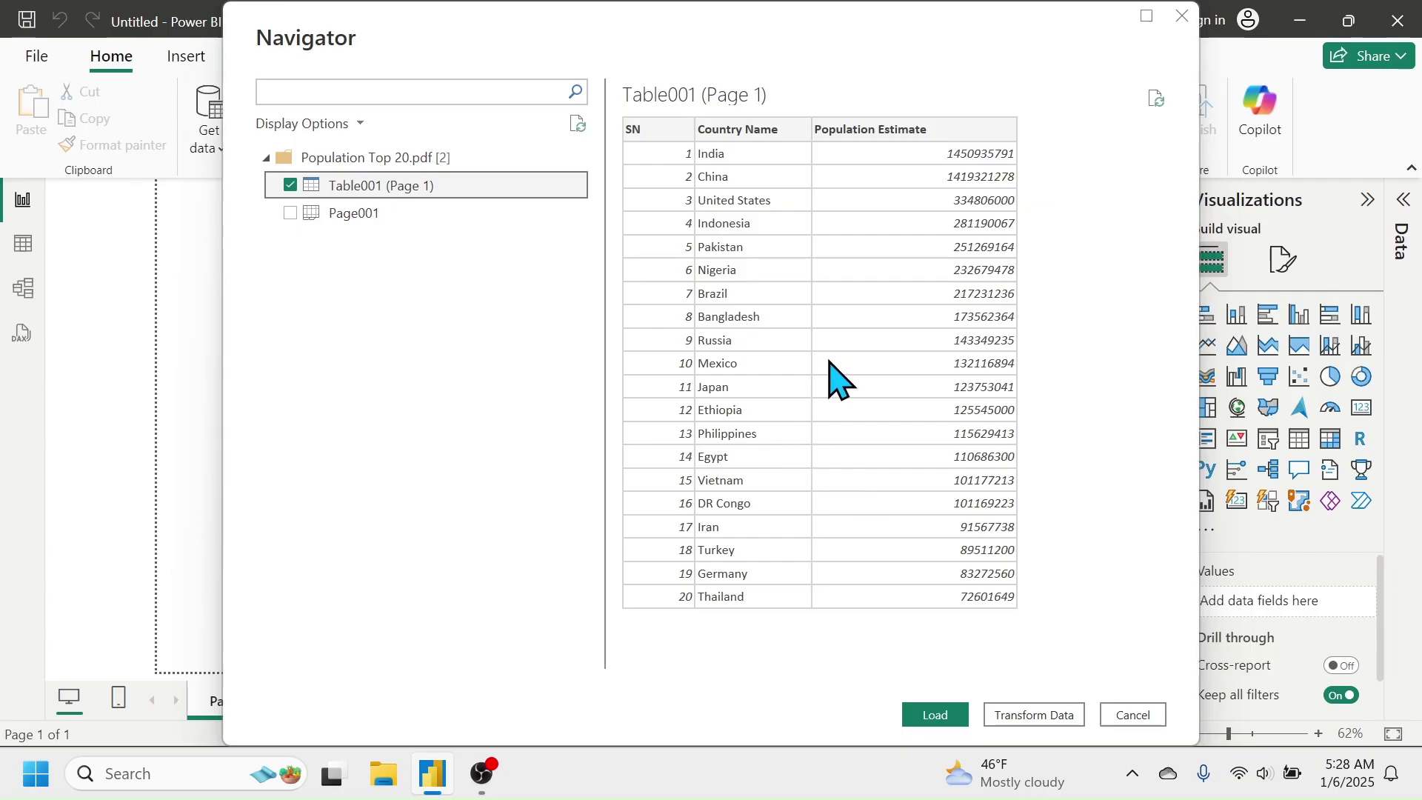
{"action": "left_click", "coordinate": [1183, 17]}
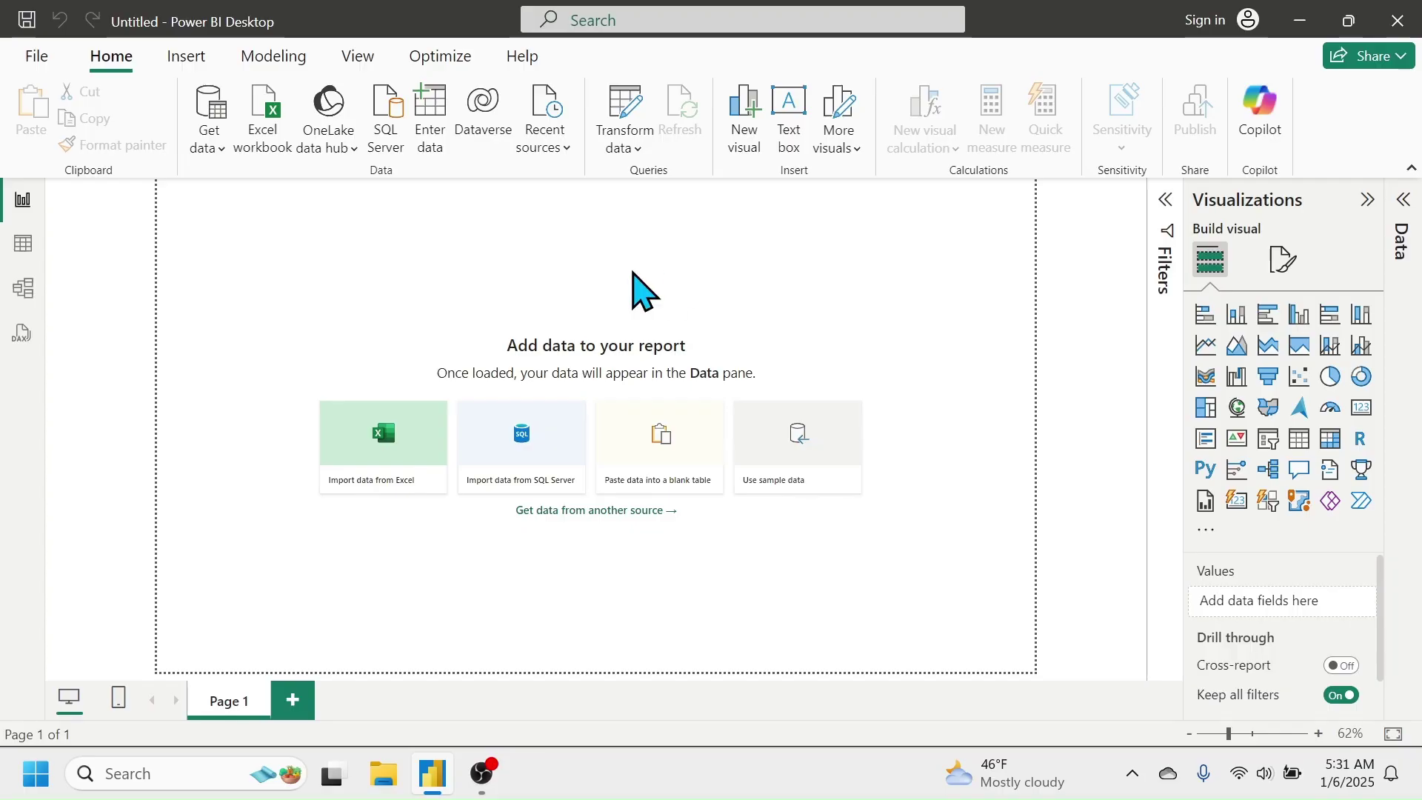
Step: Import from an Excel workbook, opening SALES DATA from the sample data folder
{"action": "left_click", "coordinate": [278, 136]}
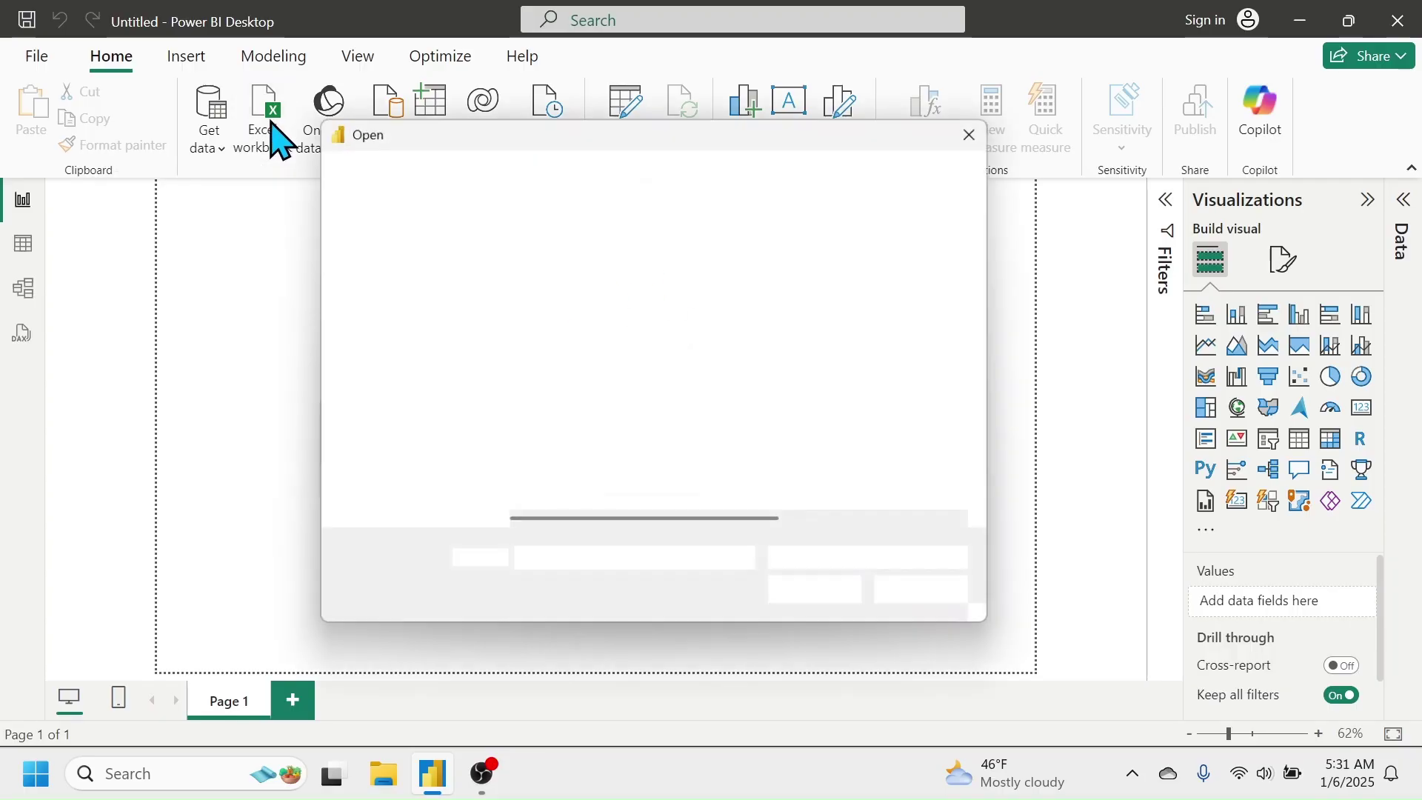
{"action": "mouse_move", "coordinate": [662, 137]}
{"action": "left_mouse_down"}
{"action": "mouse_move", "coordinate": [623, 143]}
{"action": "mouse_move", "coordinate": [636, 140]}
{"action": "left_mouse_up"}
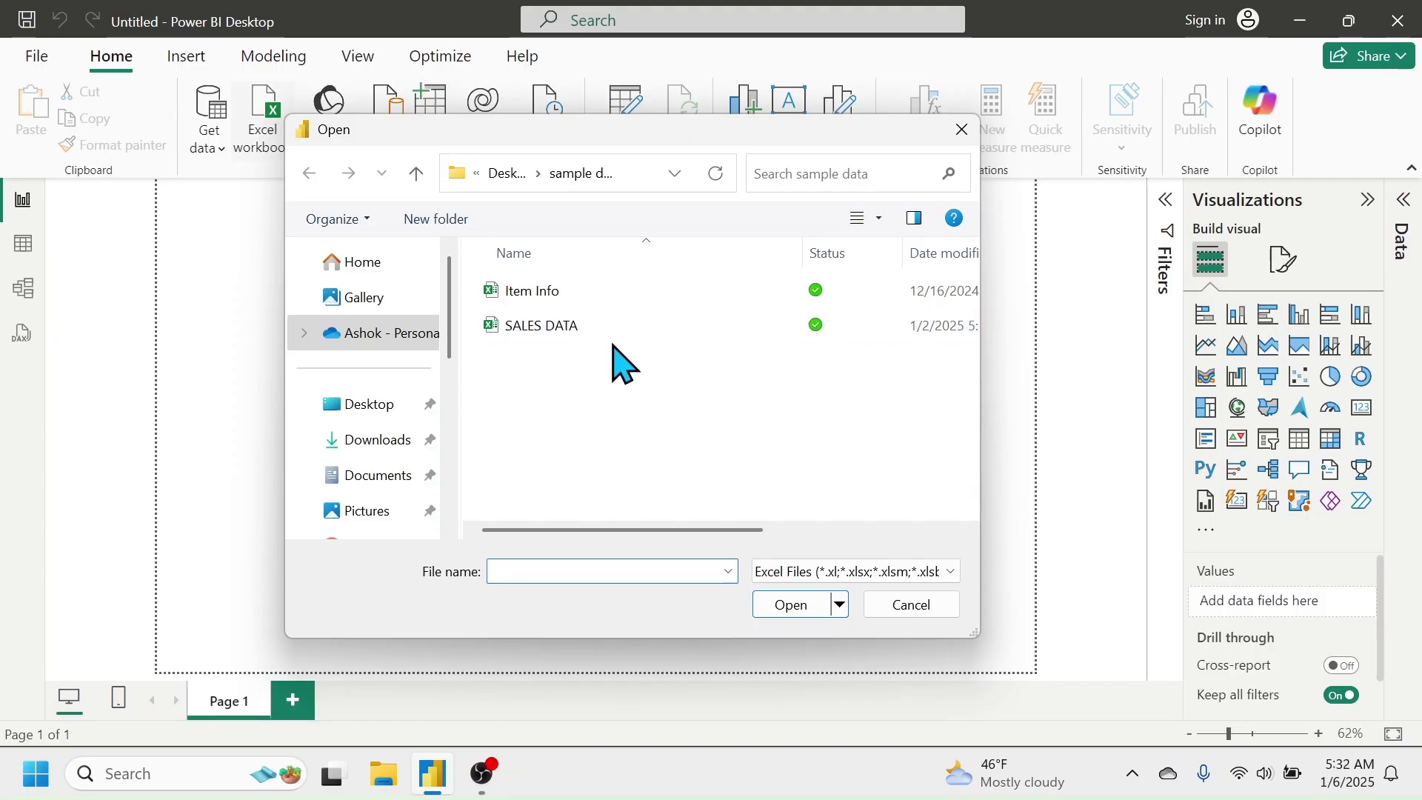
{"action": "double_click", "coordinate": [561, 326]}
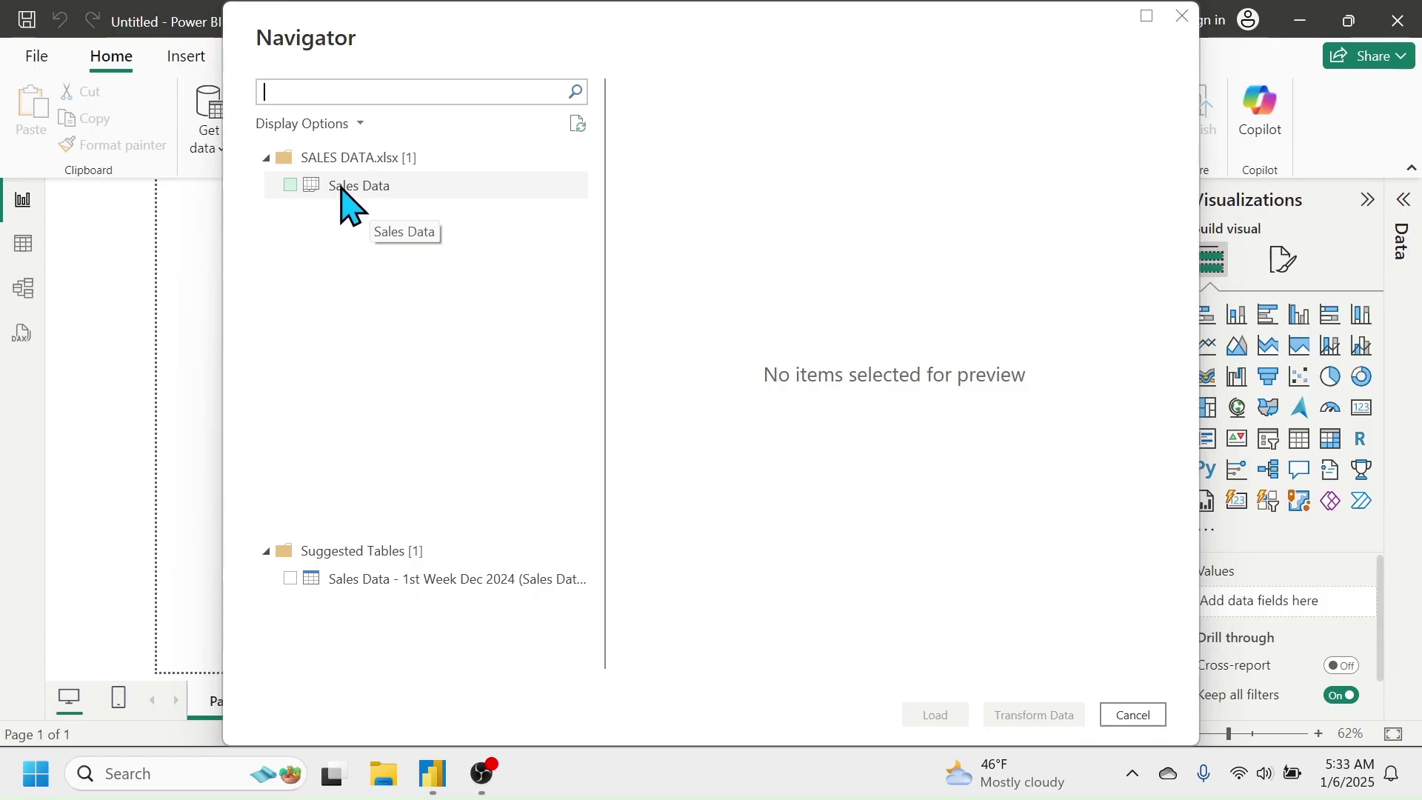
Step: Preview the Sales Data sheet and send it to Power Query with Transform Data
{"action": "left_click", "coordinate": [290, 187]}
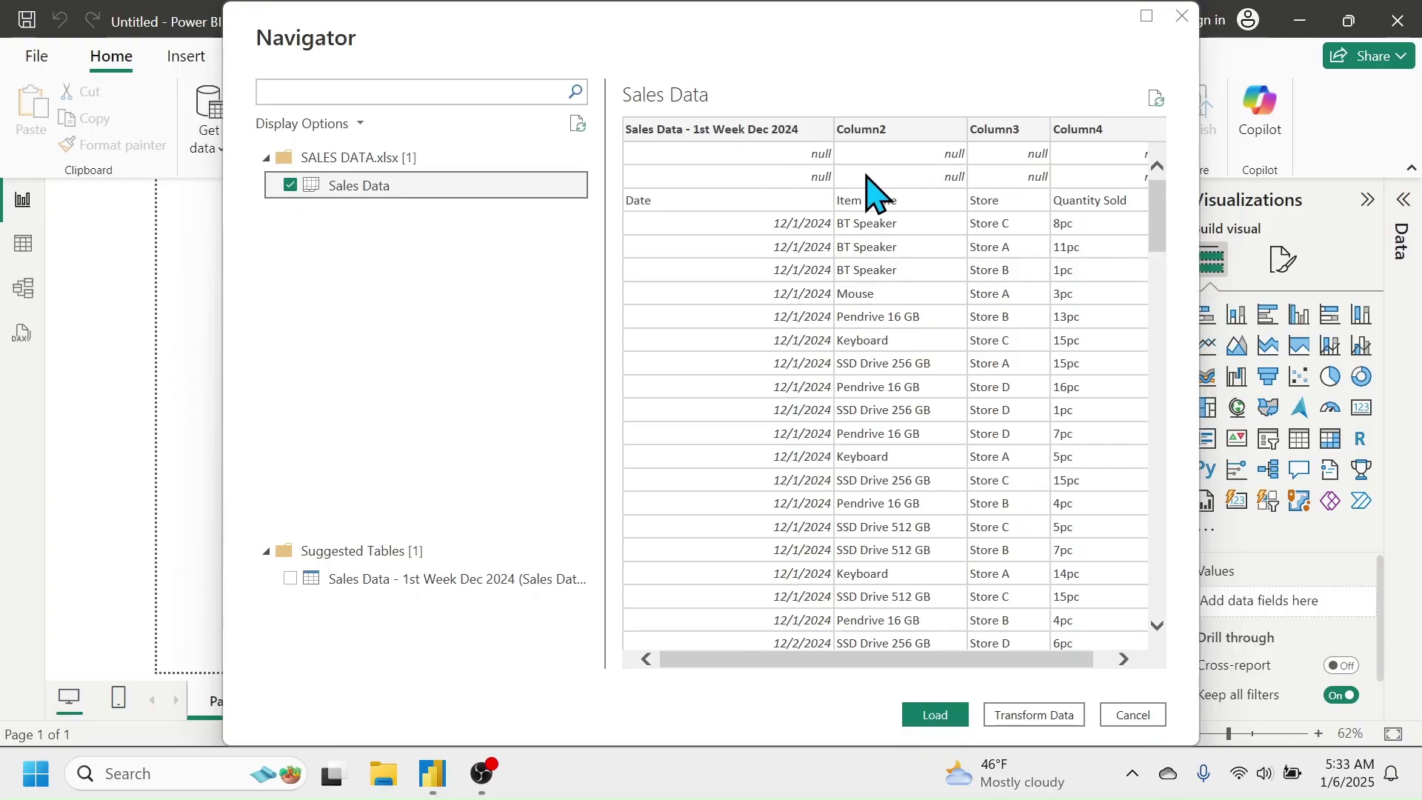
{"action": "left_click", "coordinate": [1131, 249]}
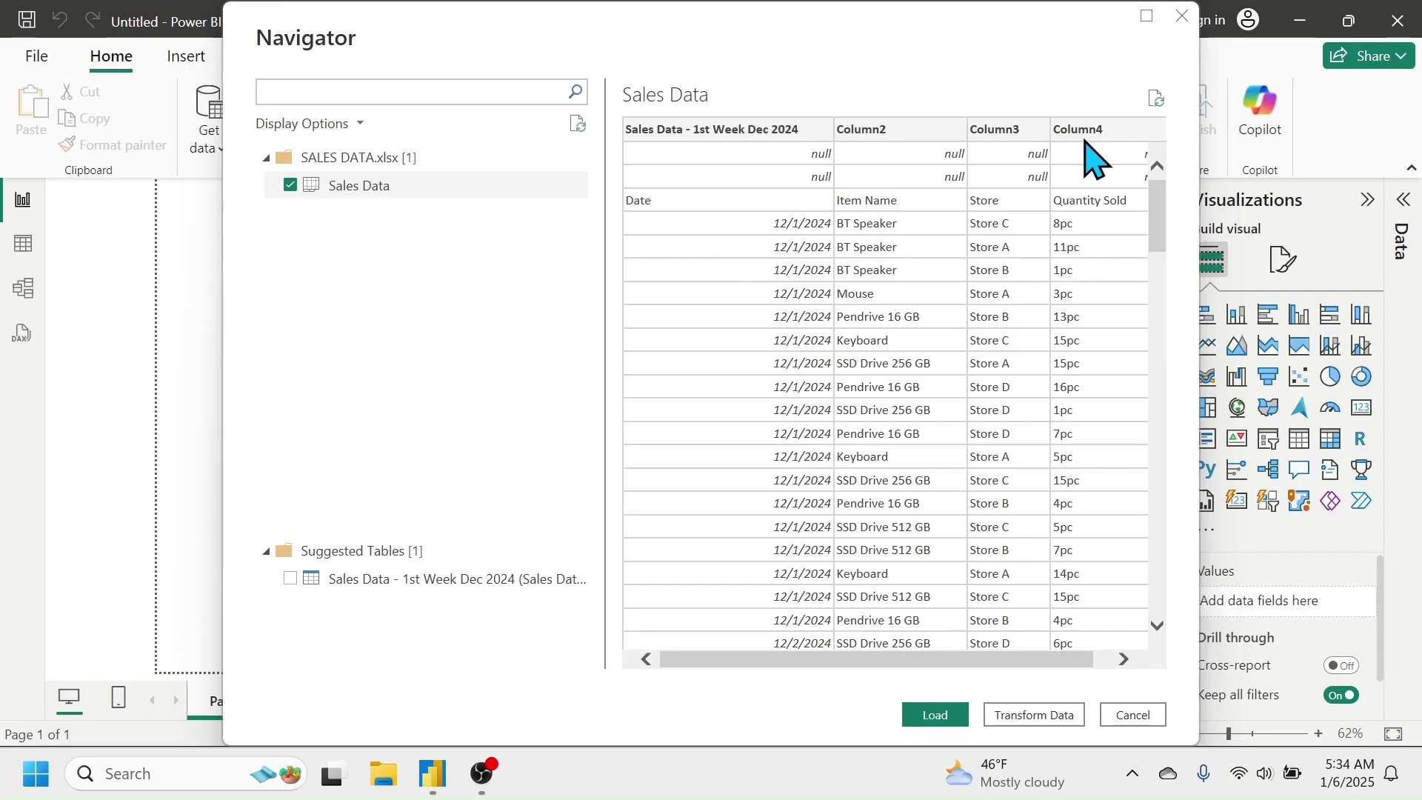
{"action": "left_click", "coordinate": [1032, 716]}
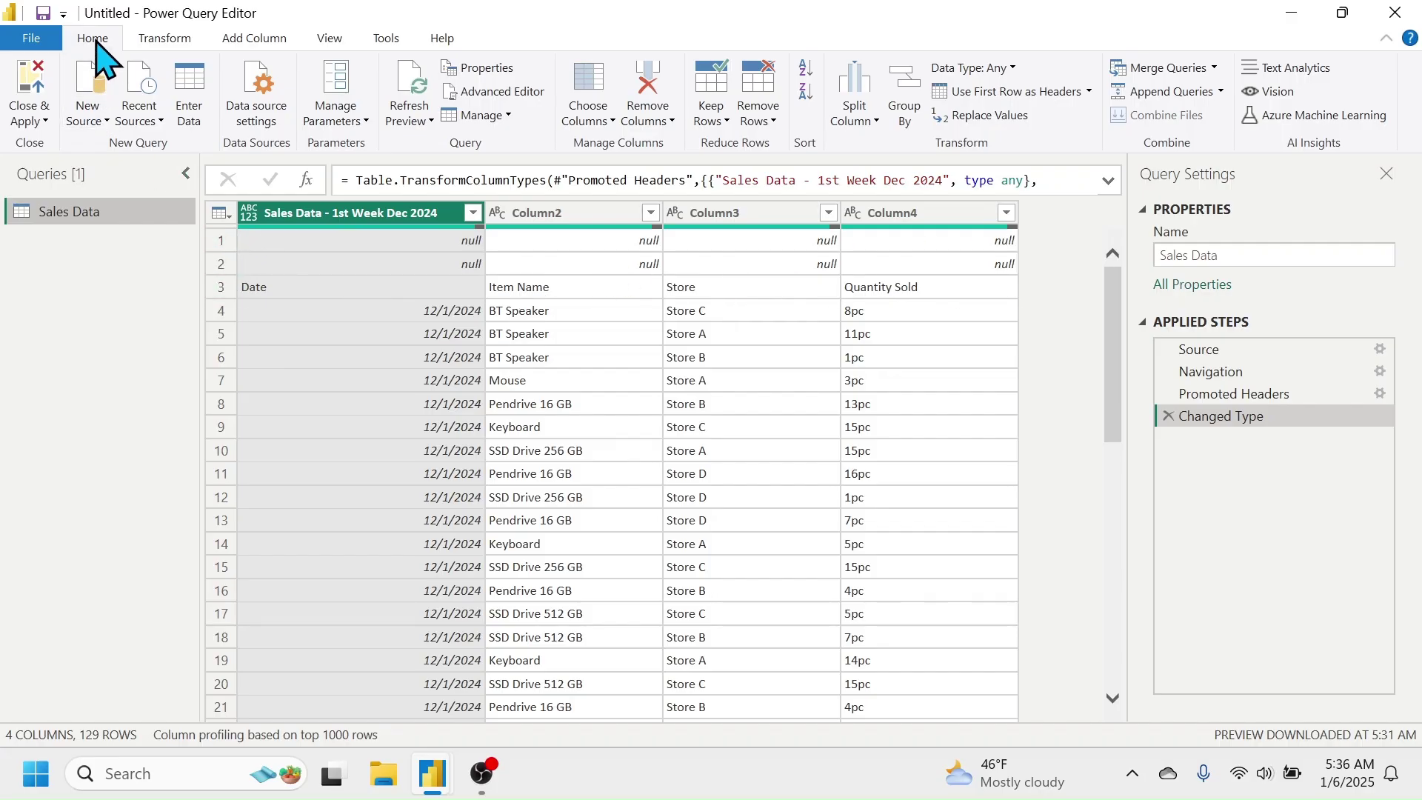
Step: Remove the top 2 rows of the Sales Data query with Remove Top Rows
{"action": "left_click", "coordinate": [771, 96]}
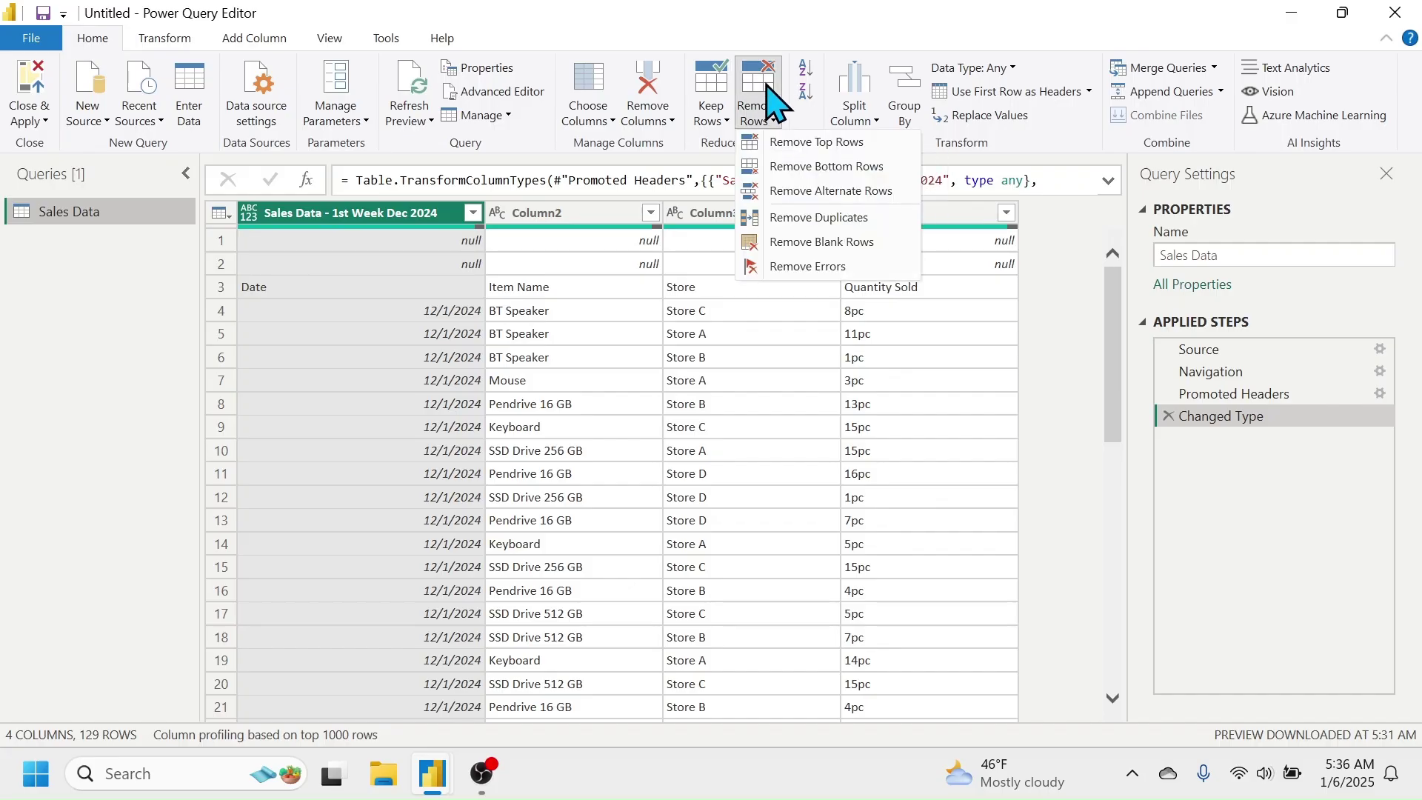
{"action": "left_click", "coordinate": [832, 143]}
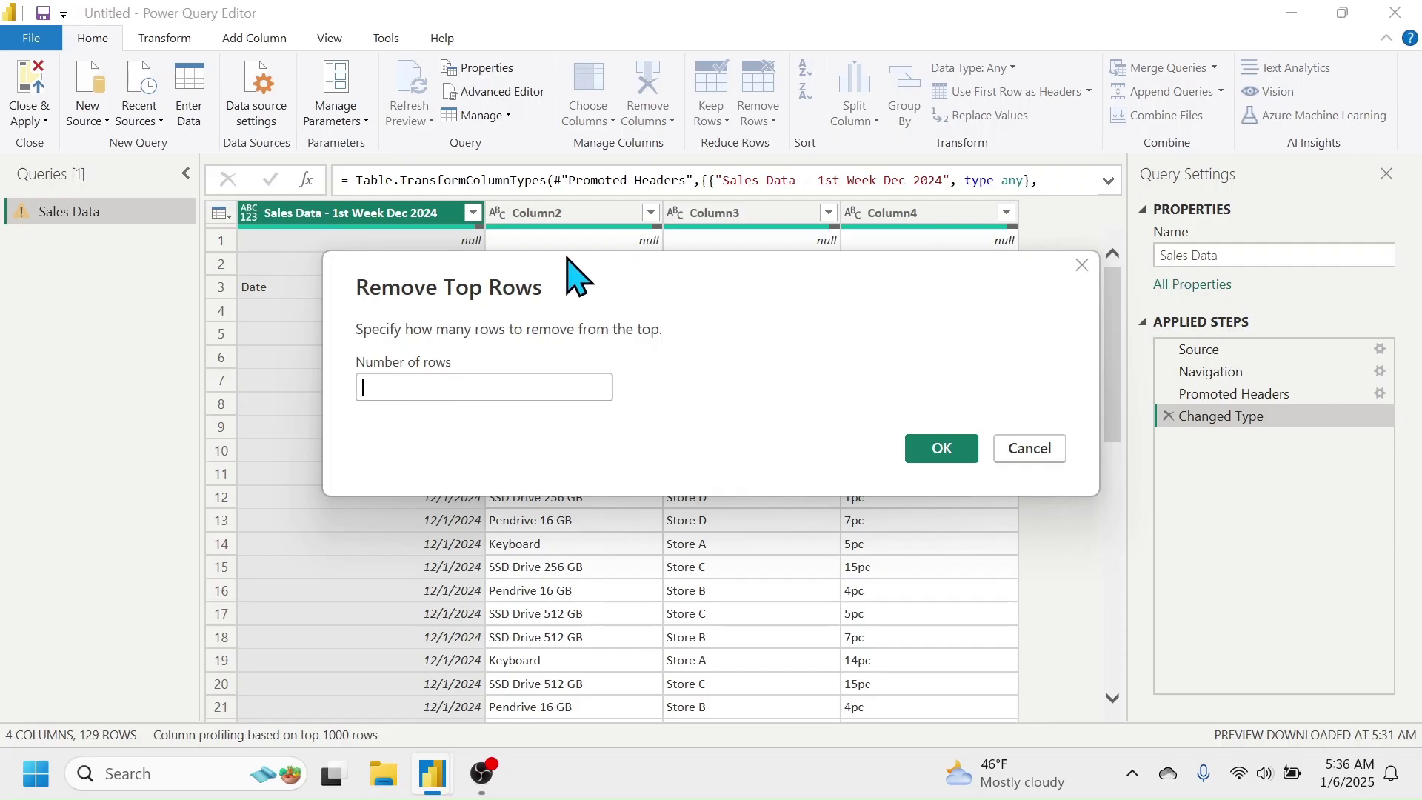
{"action": "left_click_drag", "start_coordinate": [534, 260], "coordinate": [552, 320]}
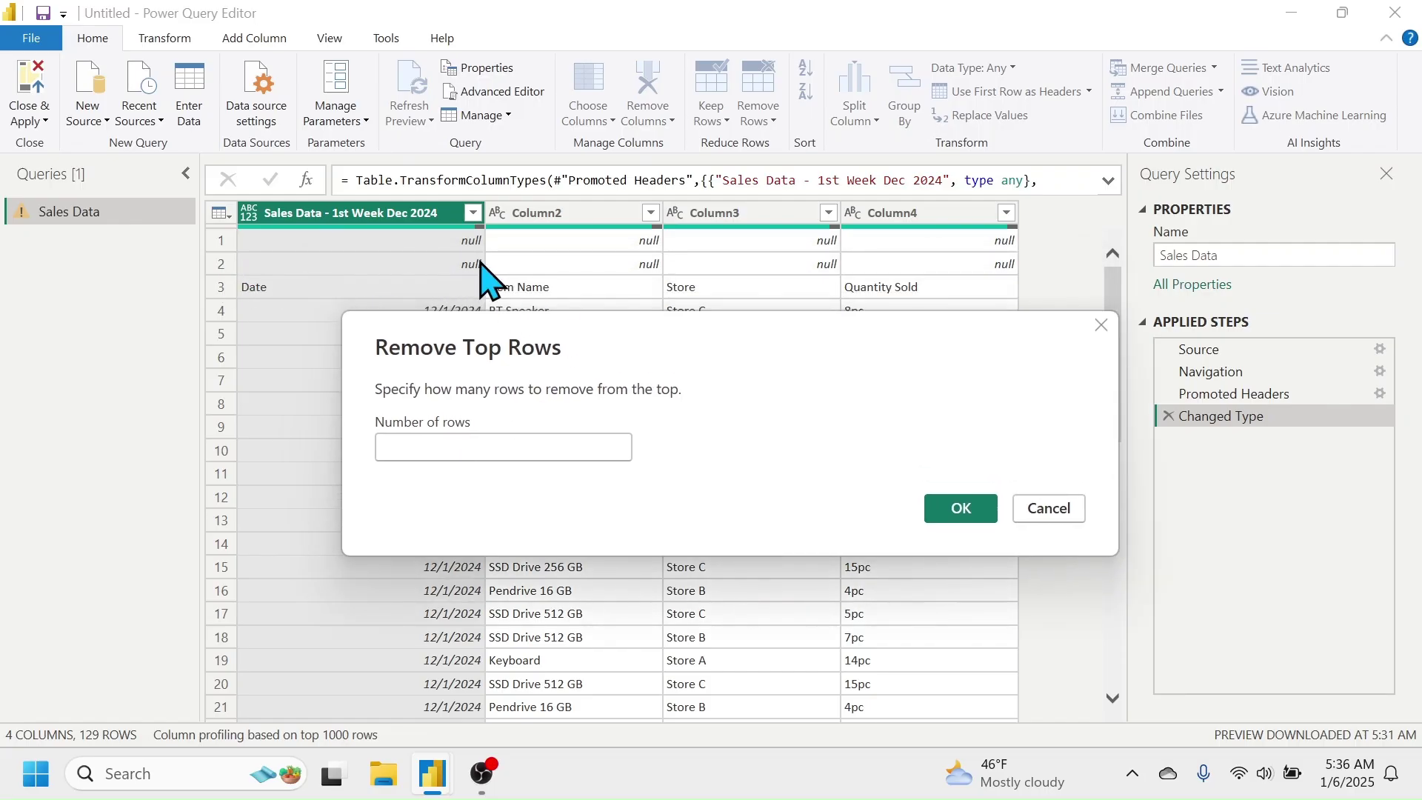
{"action": "left_click", "coordinate": [402, 448]}
{"action": "type", "text": "2"}
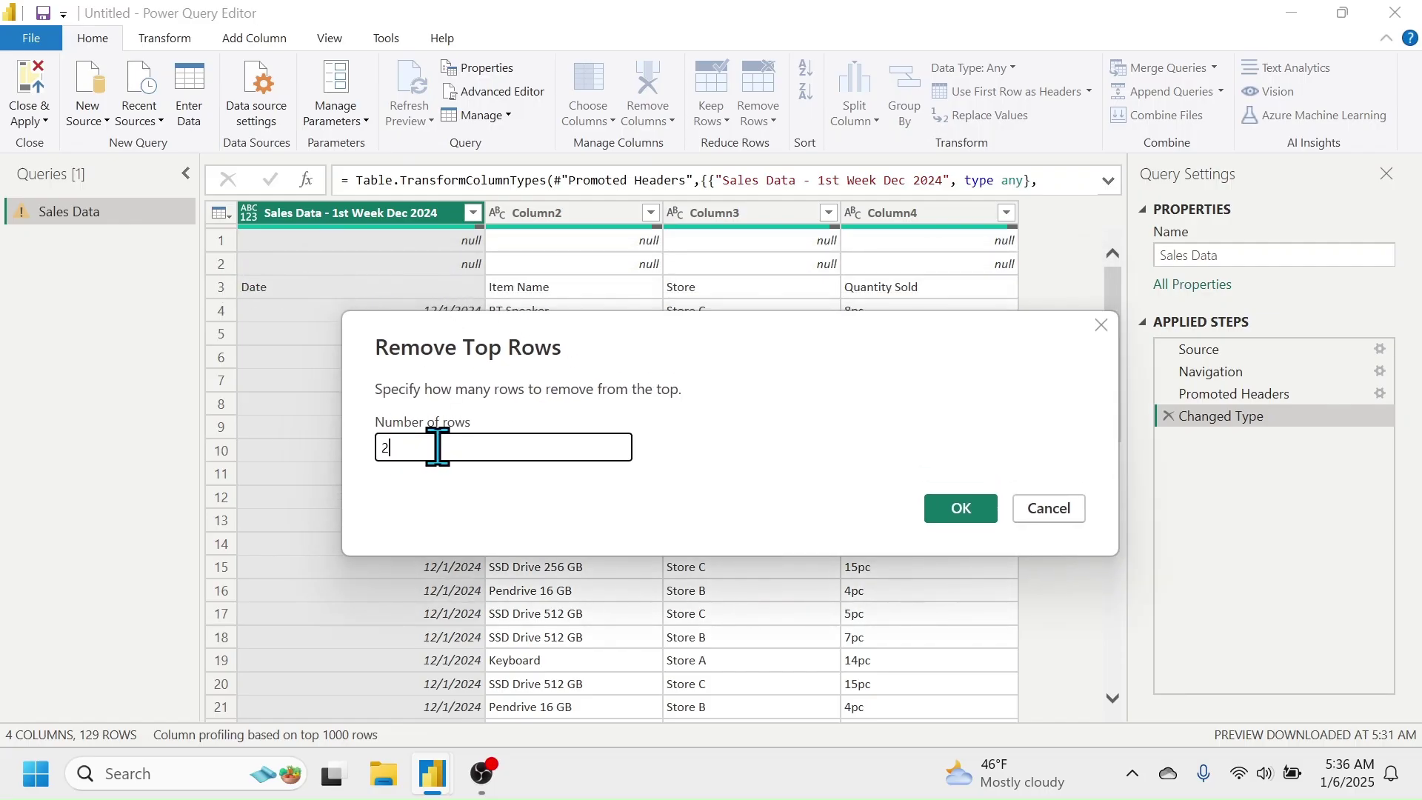
{"action": "left_click", "coordinate": [963, 509]}
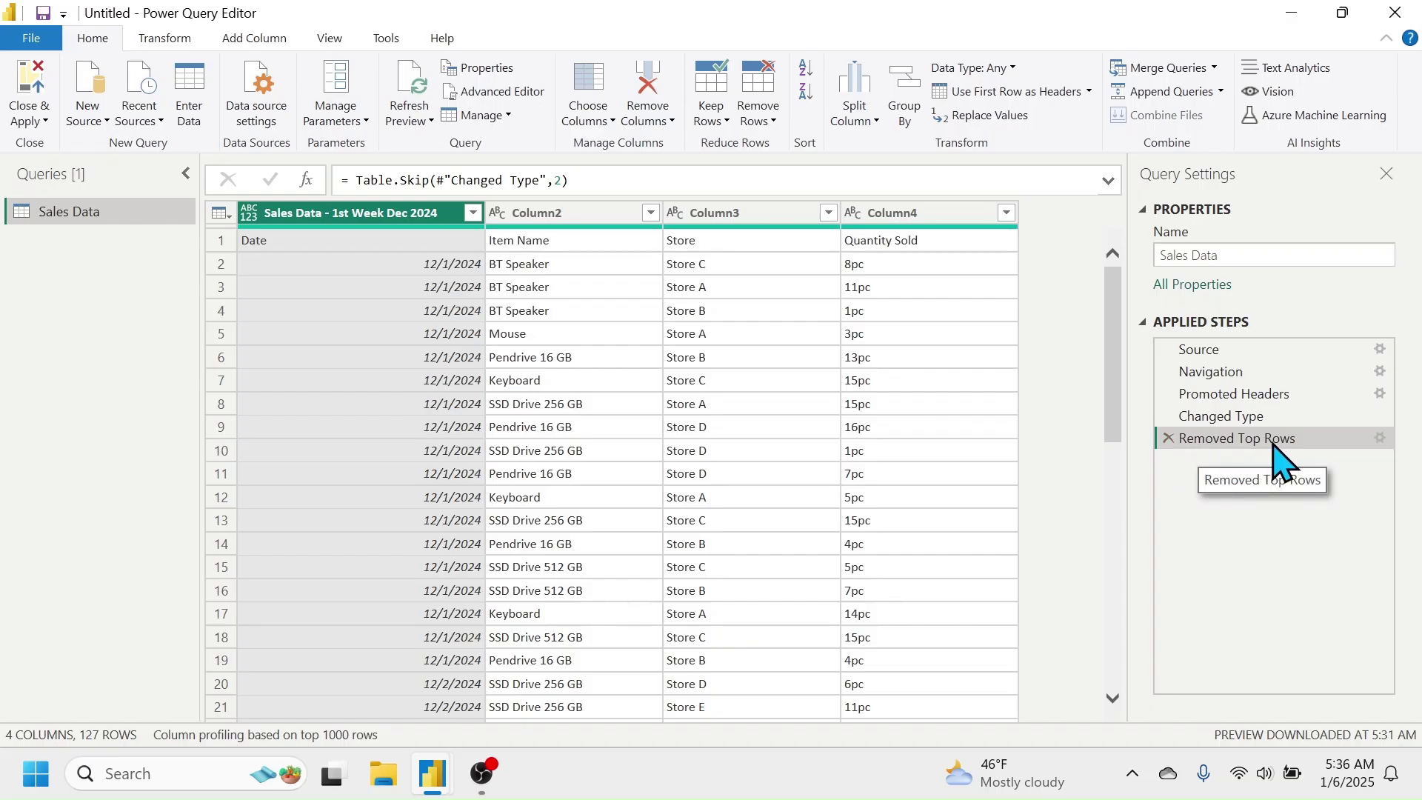
Step: Redo the top-2-row removal, promote the first row to headers, and select Quantity Sold
{"action": "left_click", "coordinate": [1169, 438]}
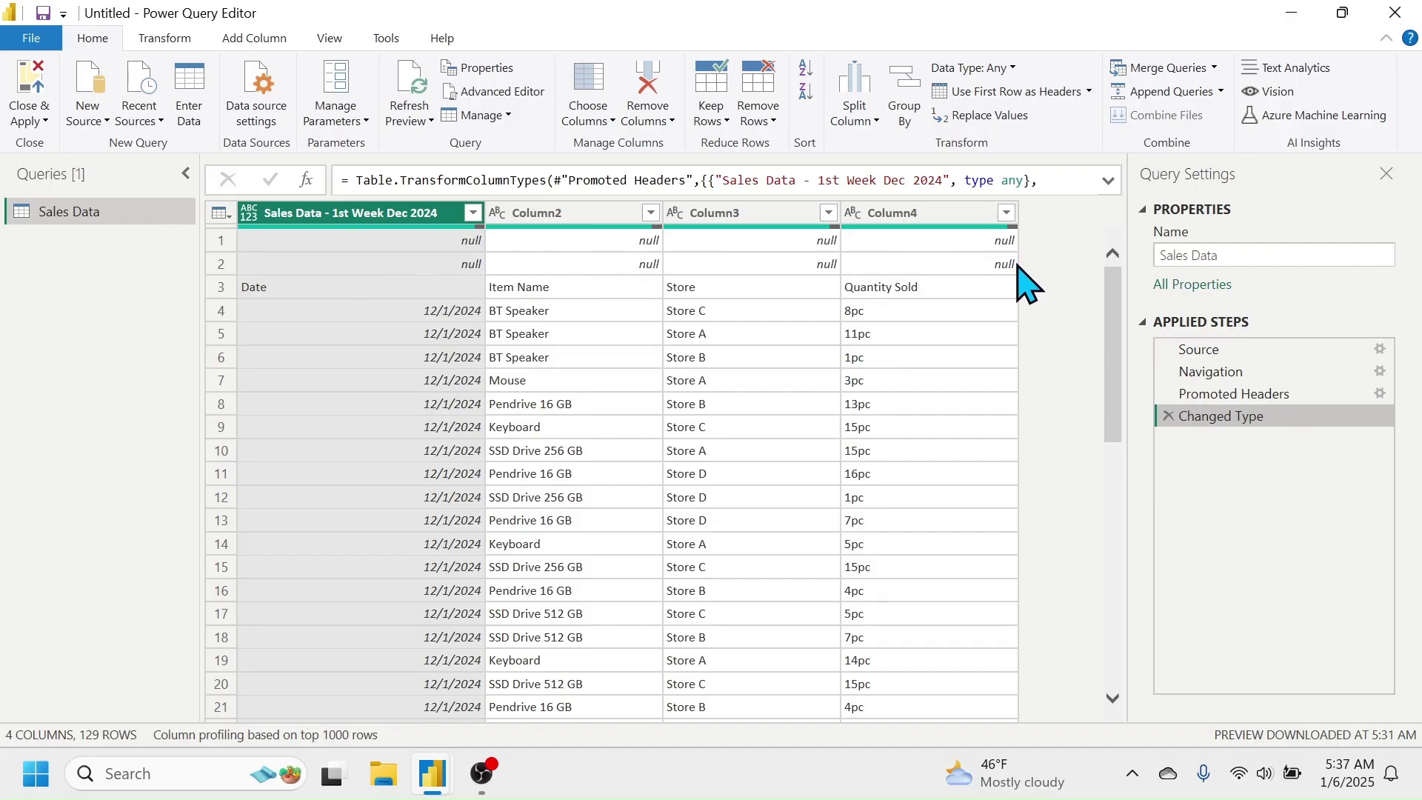
{"action": "left_click", "coordinate": [763, 115]}
{"action": "left_click", "coordinate": [820, 144]}
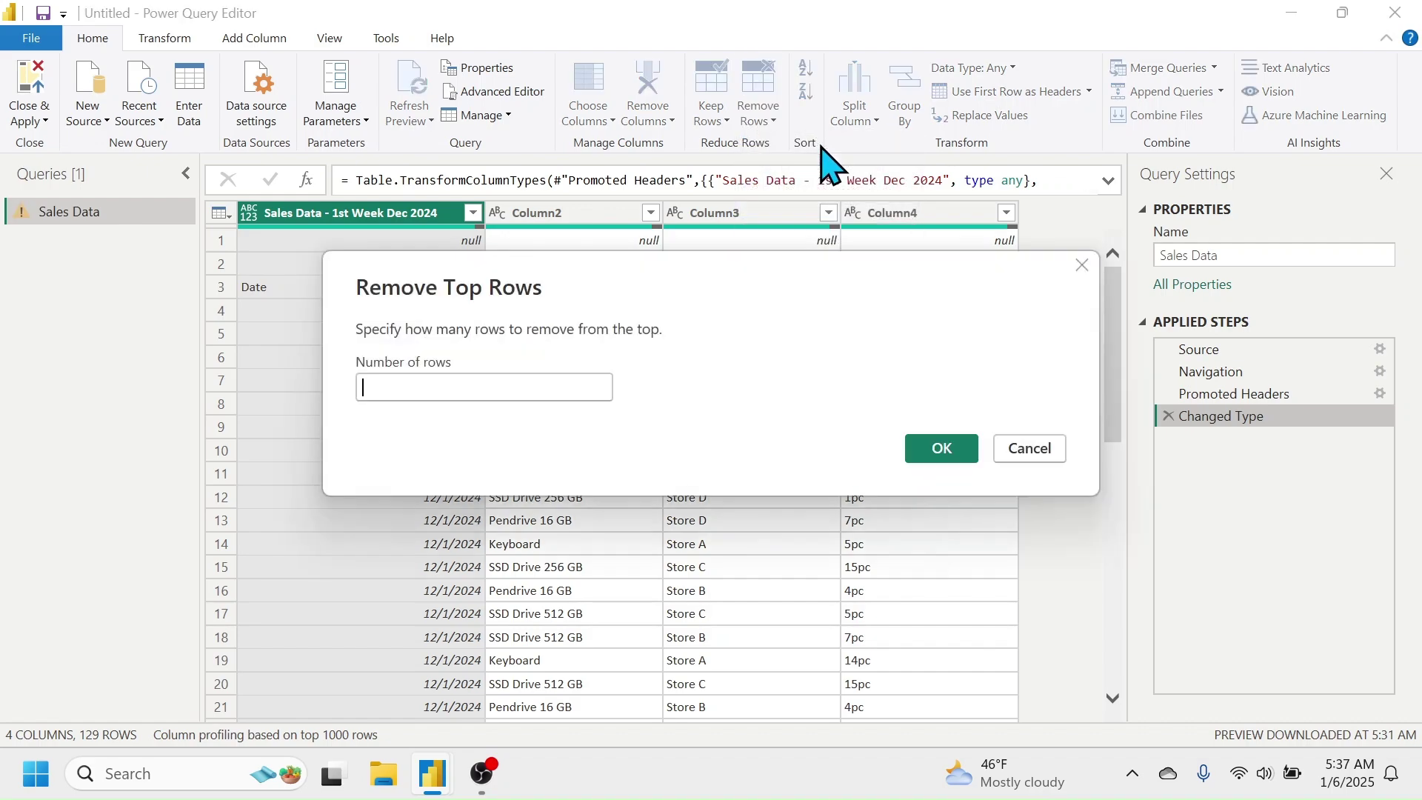
{"action": "left_click", "coordinate": [410, 391]}
{"action": "type", "text": "2"}
{"action": "left_click", "coordinate": [943, 448]}
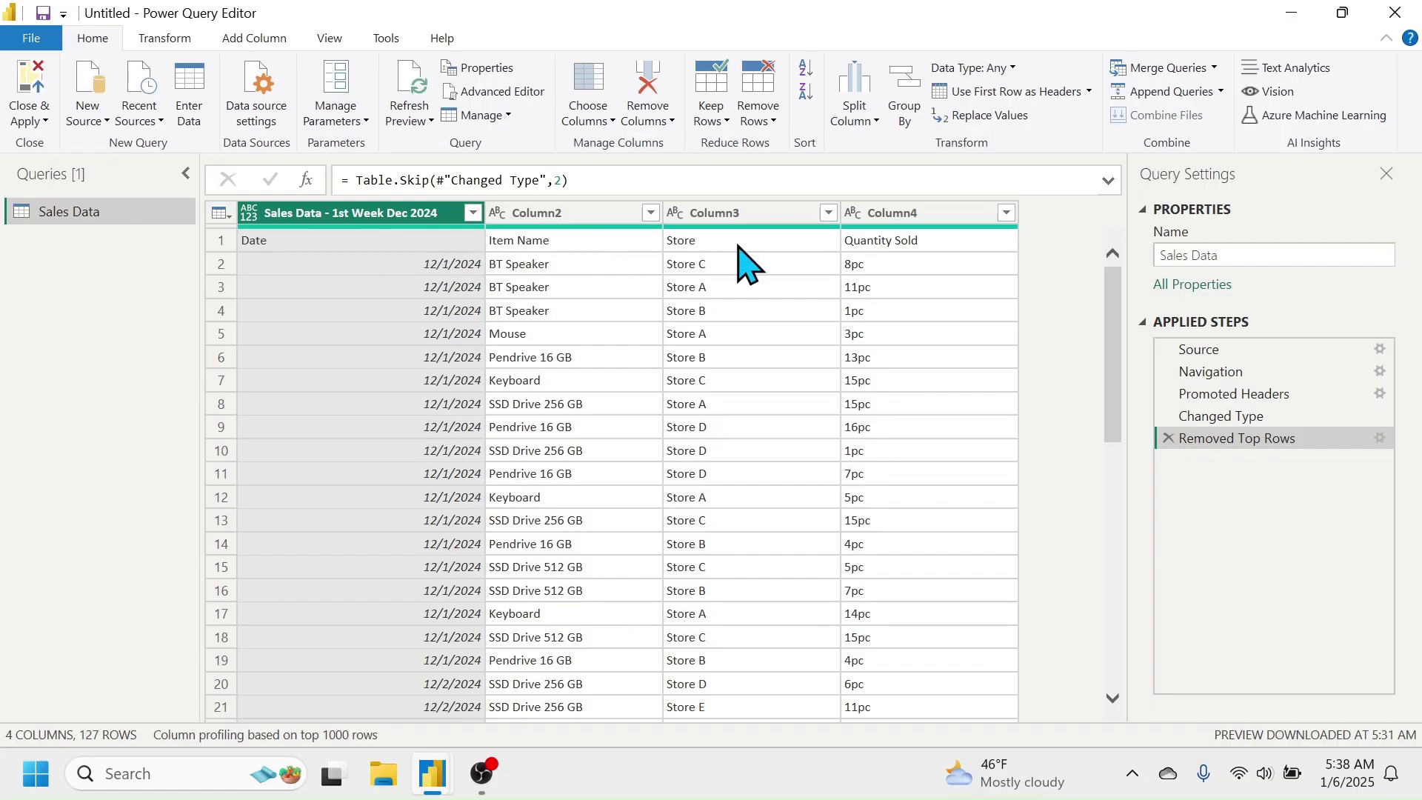
{"action": "left_click", "coordinate": [1013, 92]}
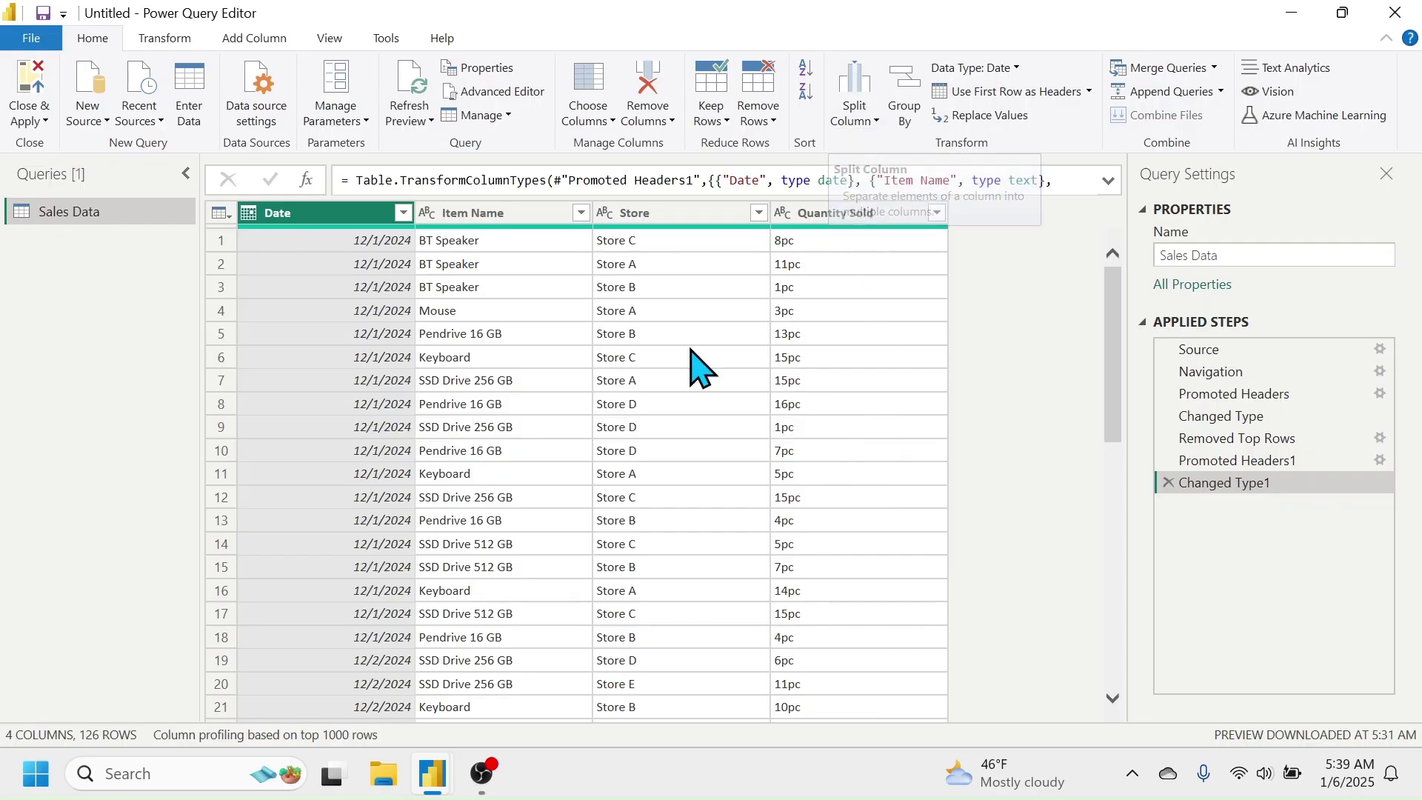
{"action": "left_click", "coordinate": [850, 217]}
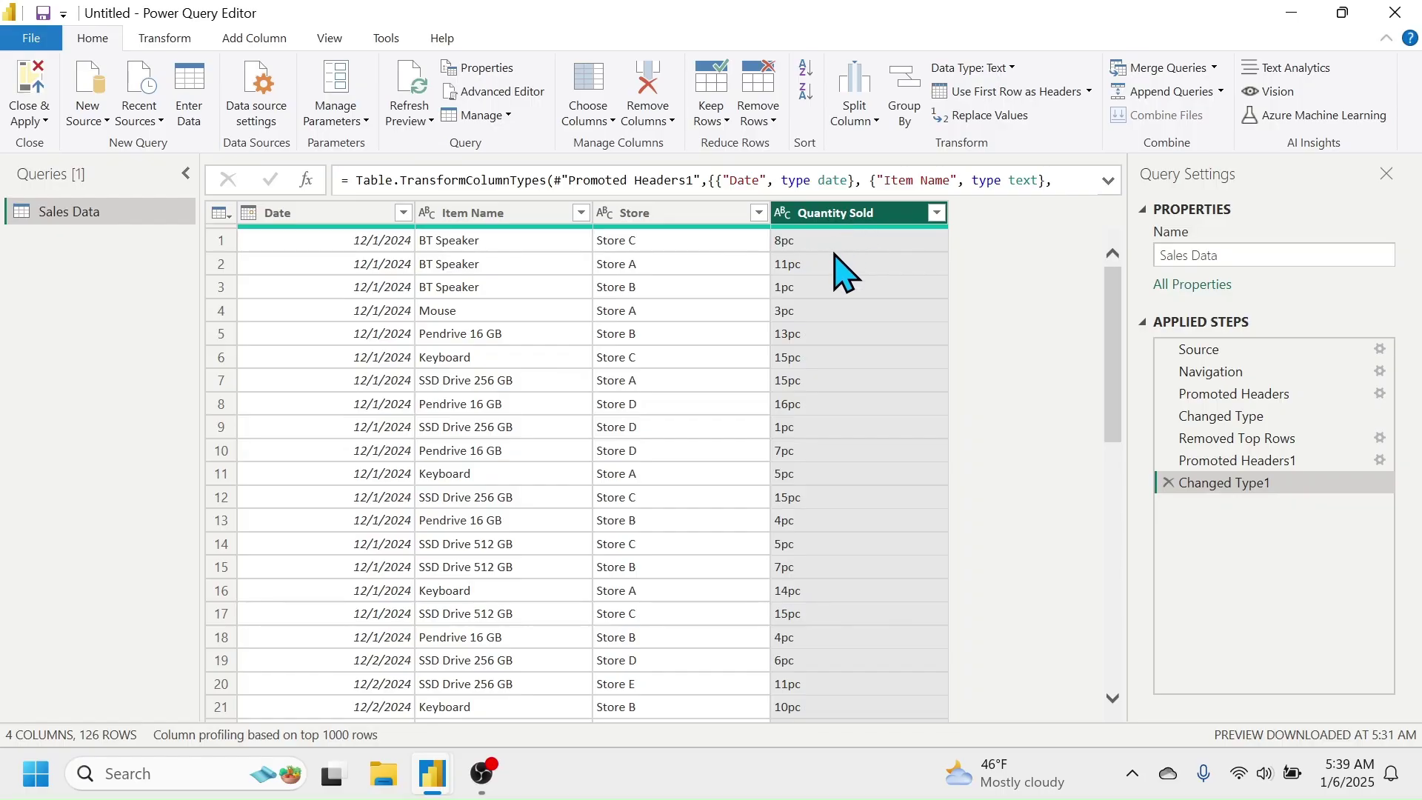
Step: Split Quantity Sold by 2 characters, once, as far right as possible
{"action": "left_click", "coordinate": [861, 119]}
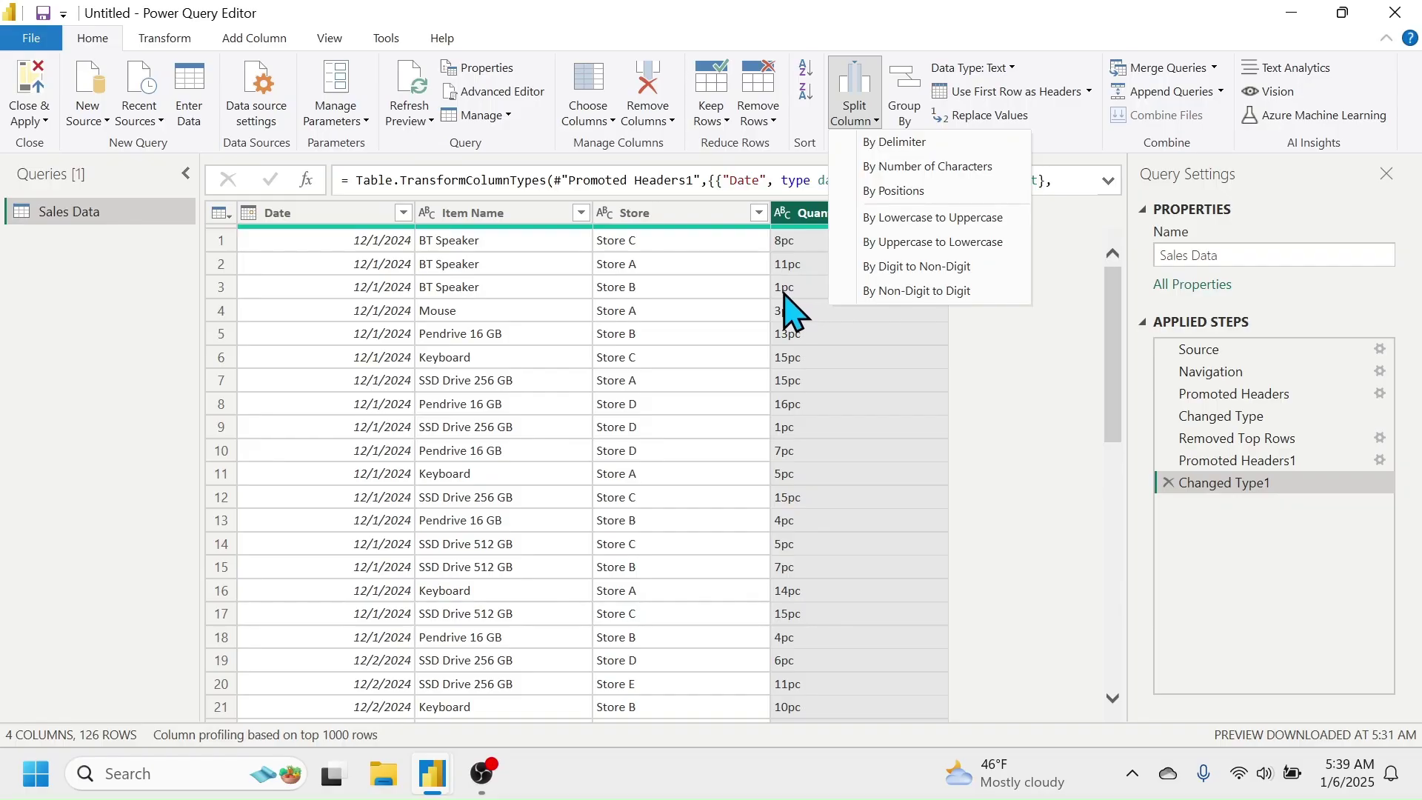
{"action": "left_click", "coordinate": [925, 169]}
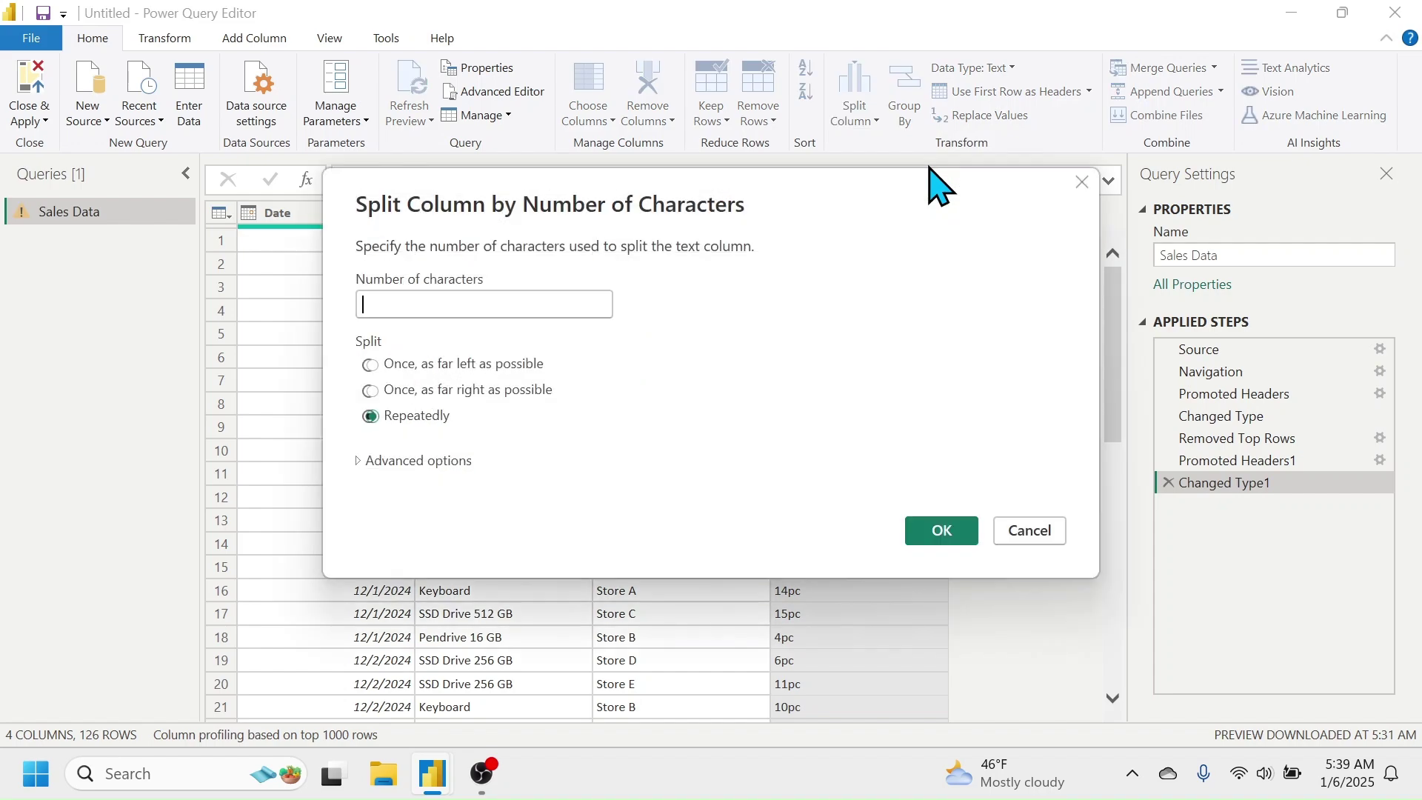
{"action": "type", "text": "2"}
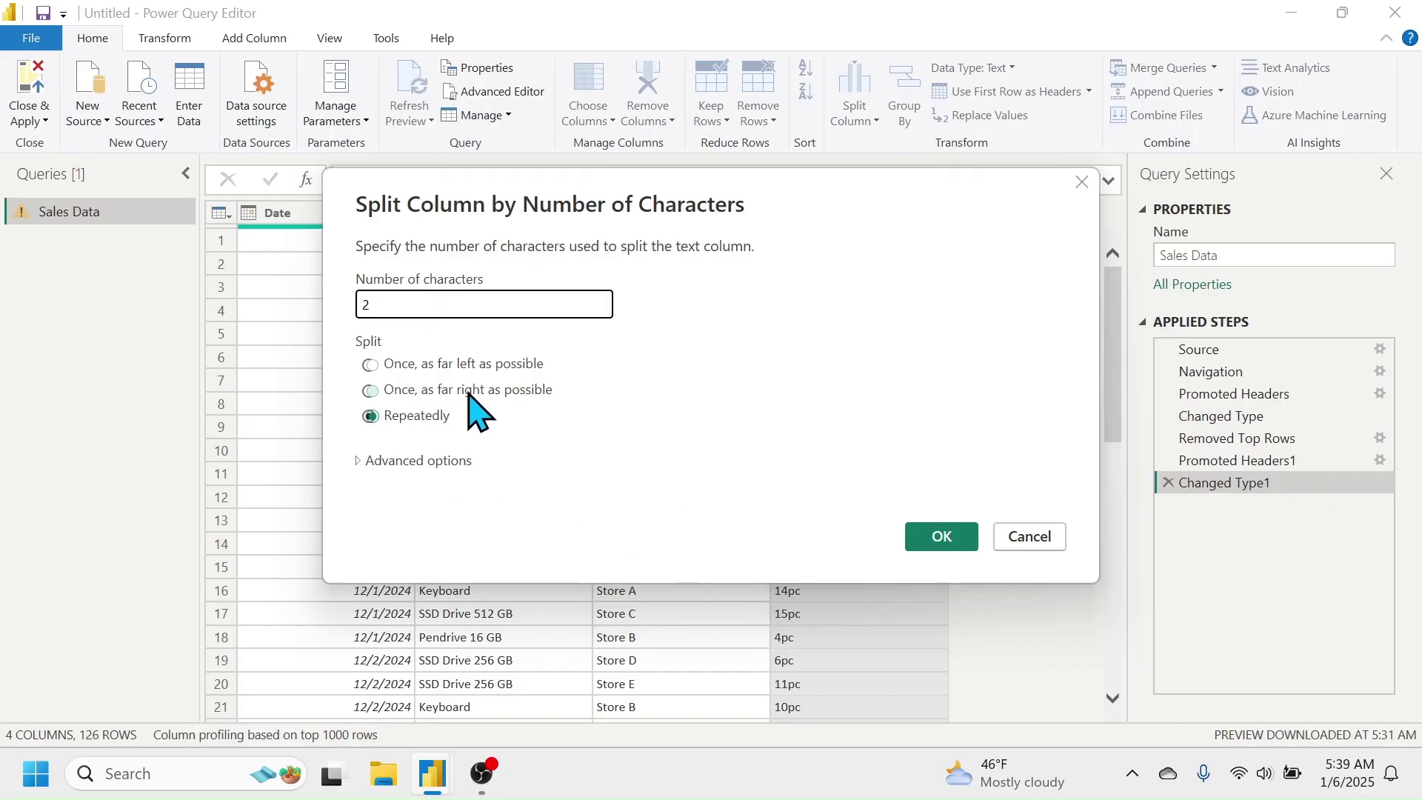
{"action": "left_click", "coordinate": [371, 393]}
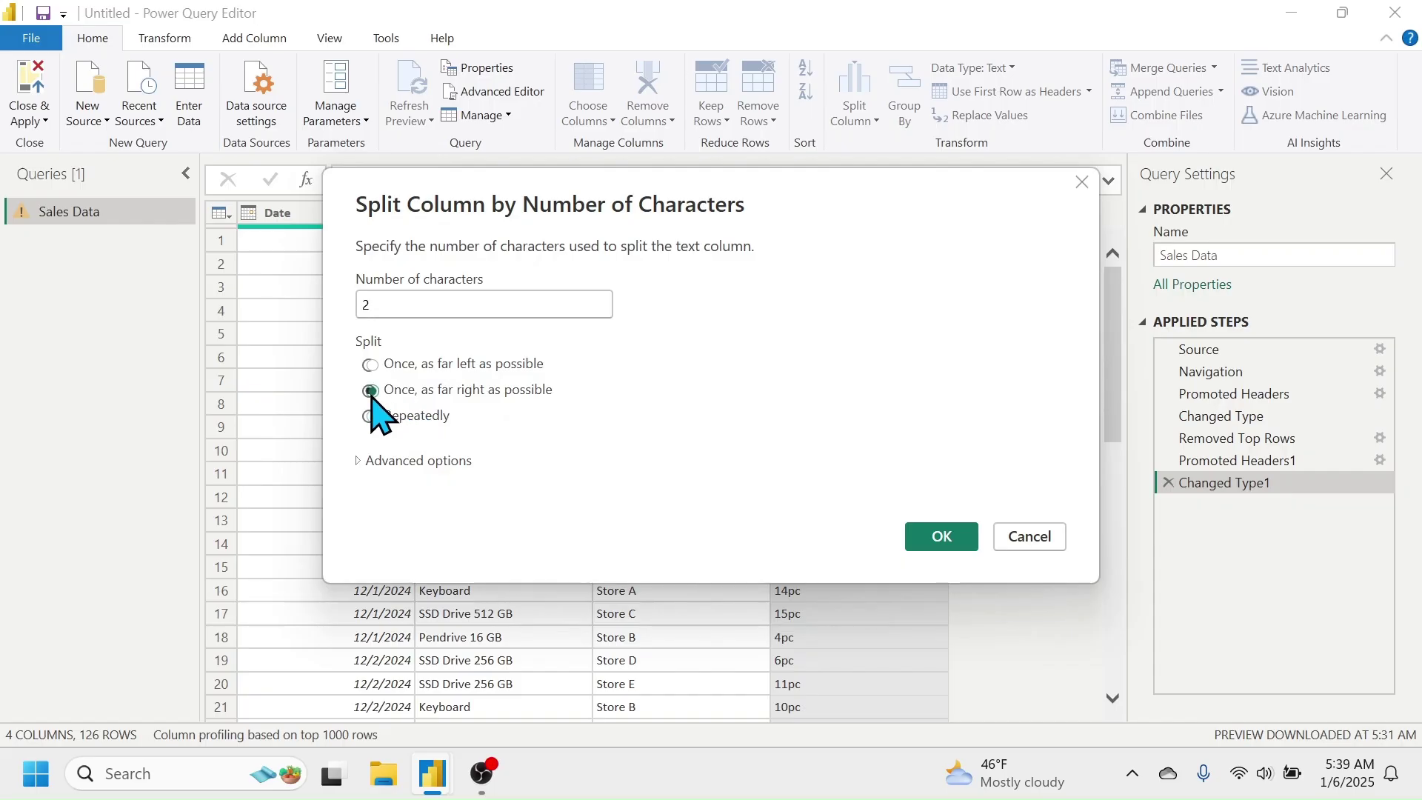
{"action": "left_click", "coordinate": [950, 538]}
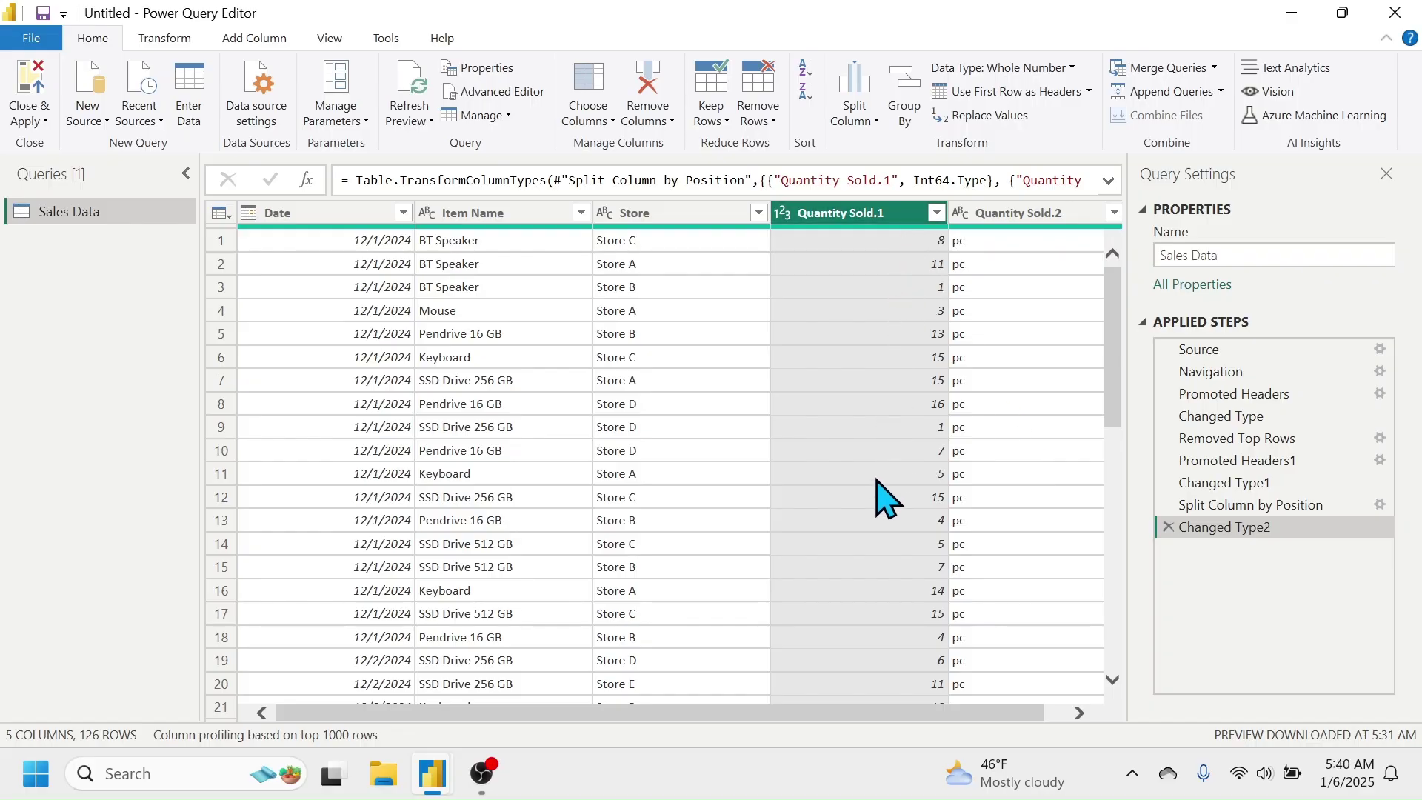
Step: Rename Quantity Sold.1 to 'Qty. Sold' and Quantity Sold.2 to 'Unit Name'
{"action": "right_click", "coordinate": [854, 214]}
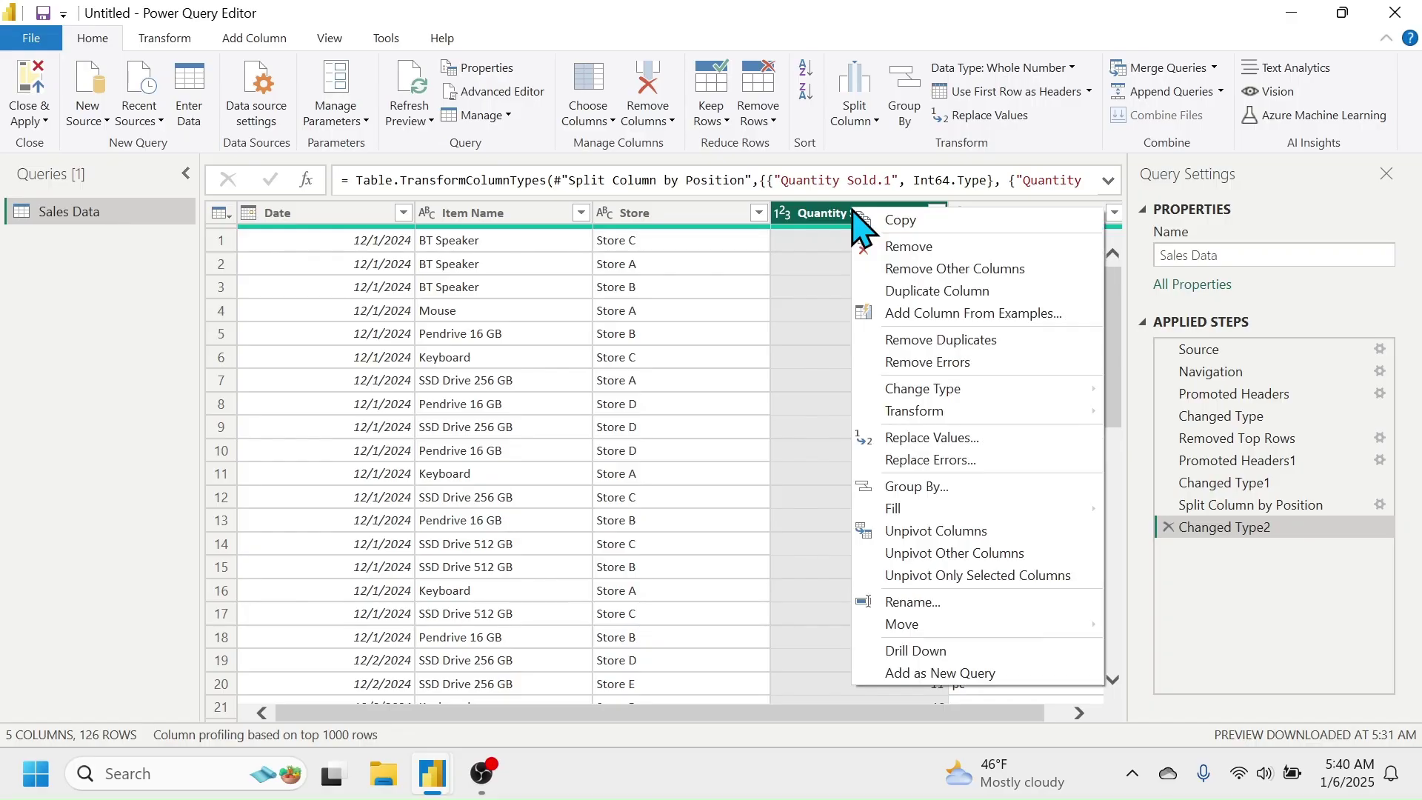
{"action": "left_click", "coordinate": [917, 603]}
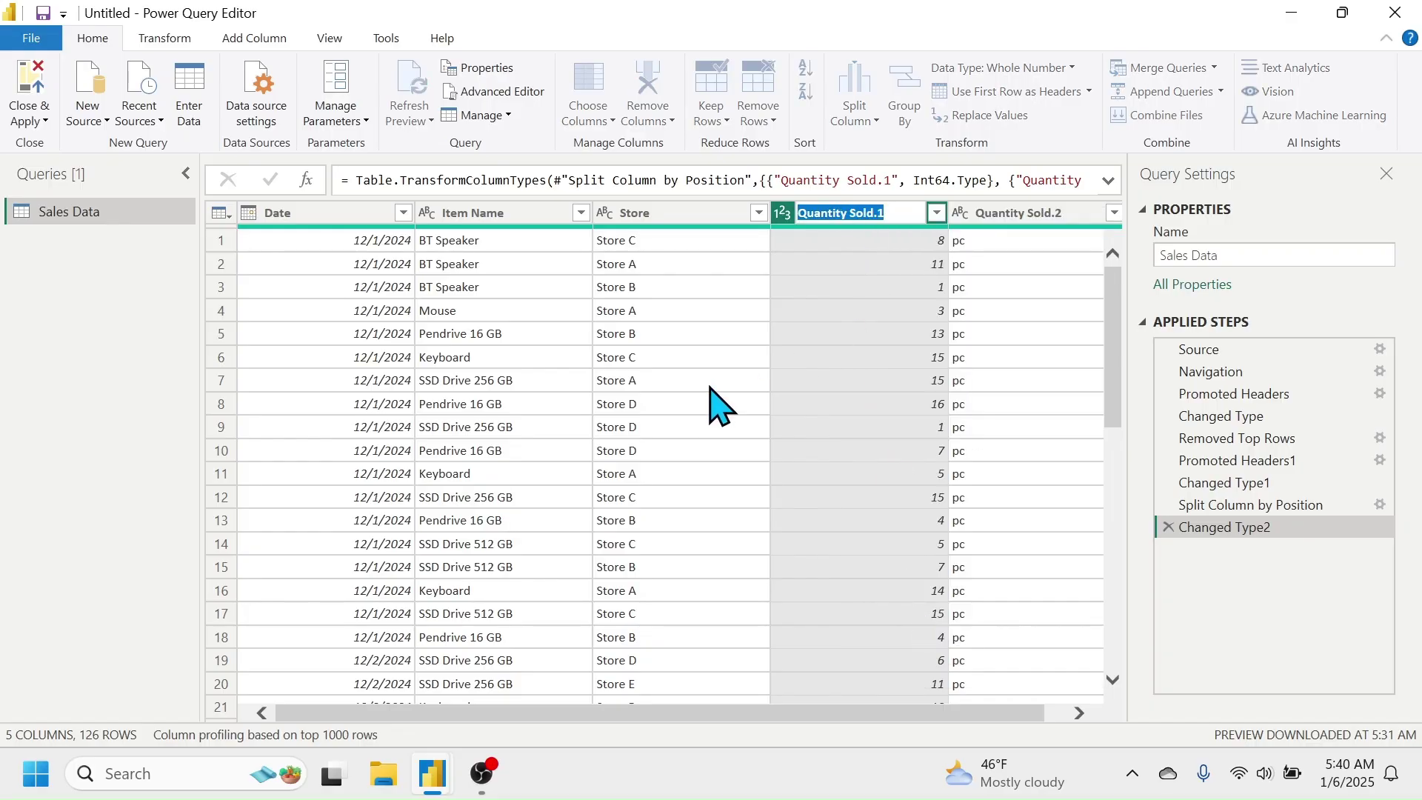
{"action": "type", "text": "Qty."}
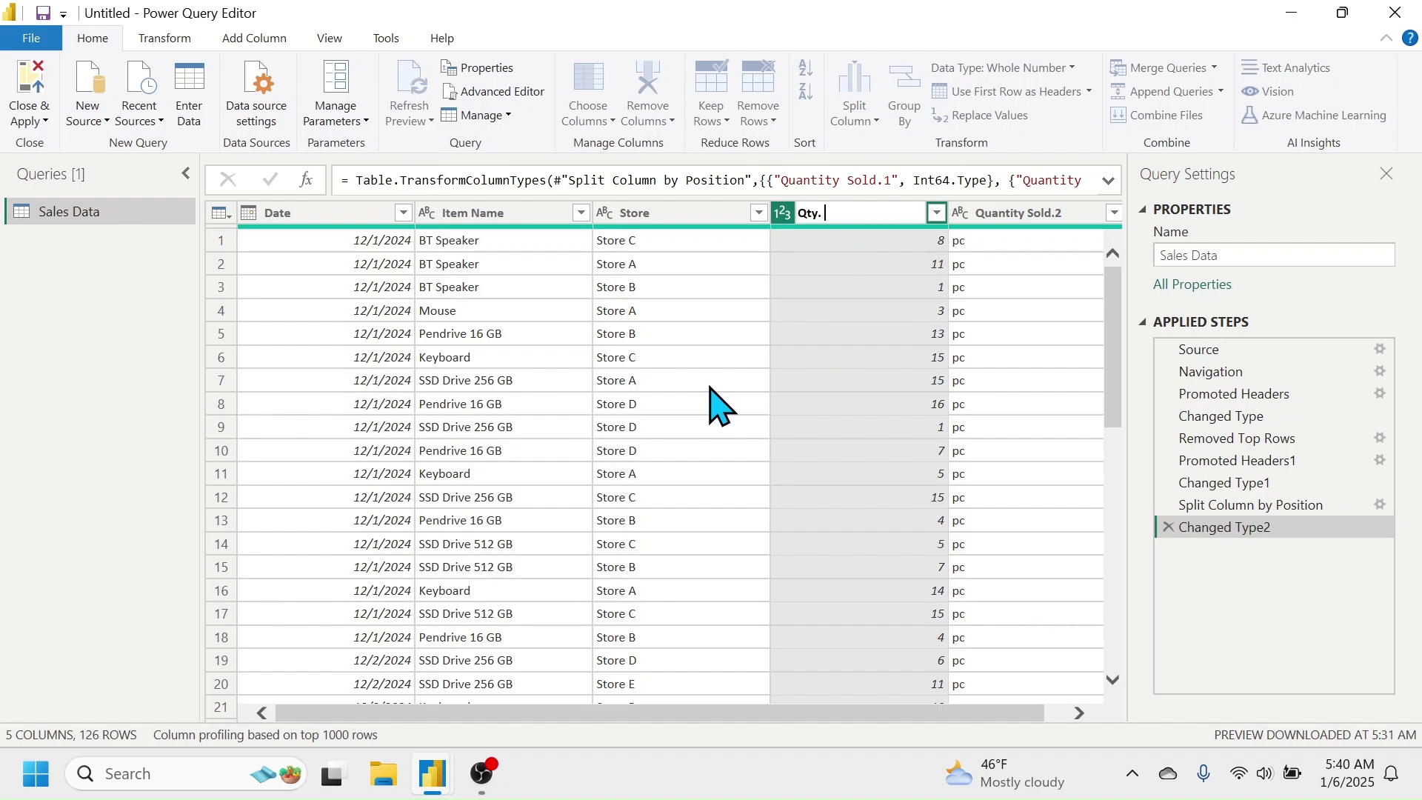
{"action": "type", "text": " Sold"}
{"action": "key", "text": "Return"}
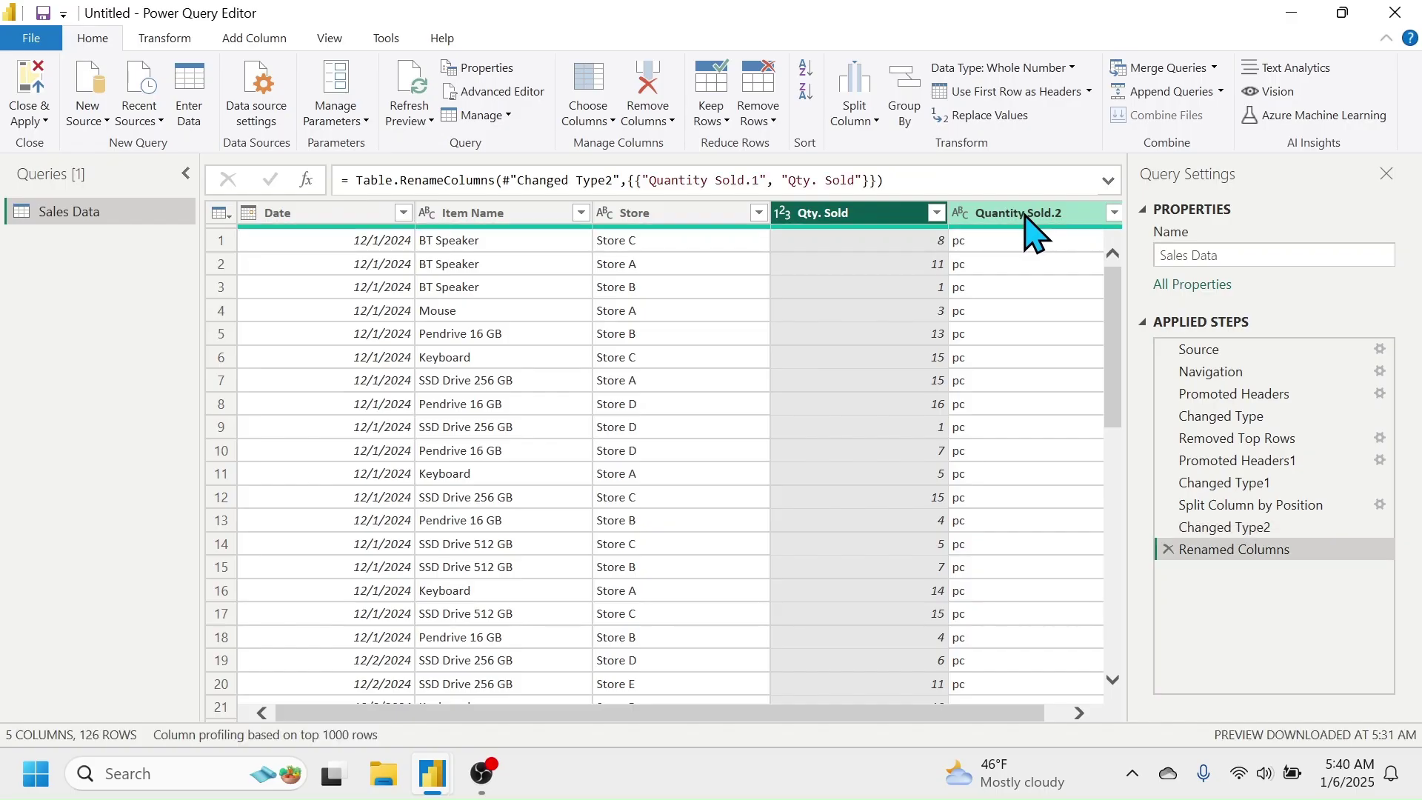
{"action": "right_click", "coordinate": [1032, 232]}
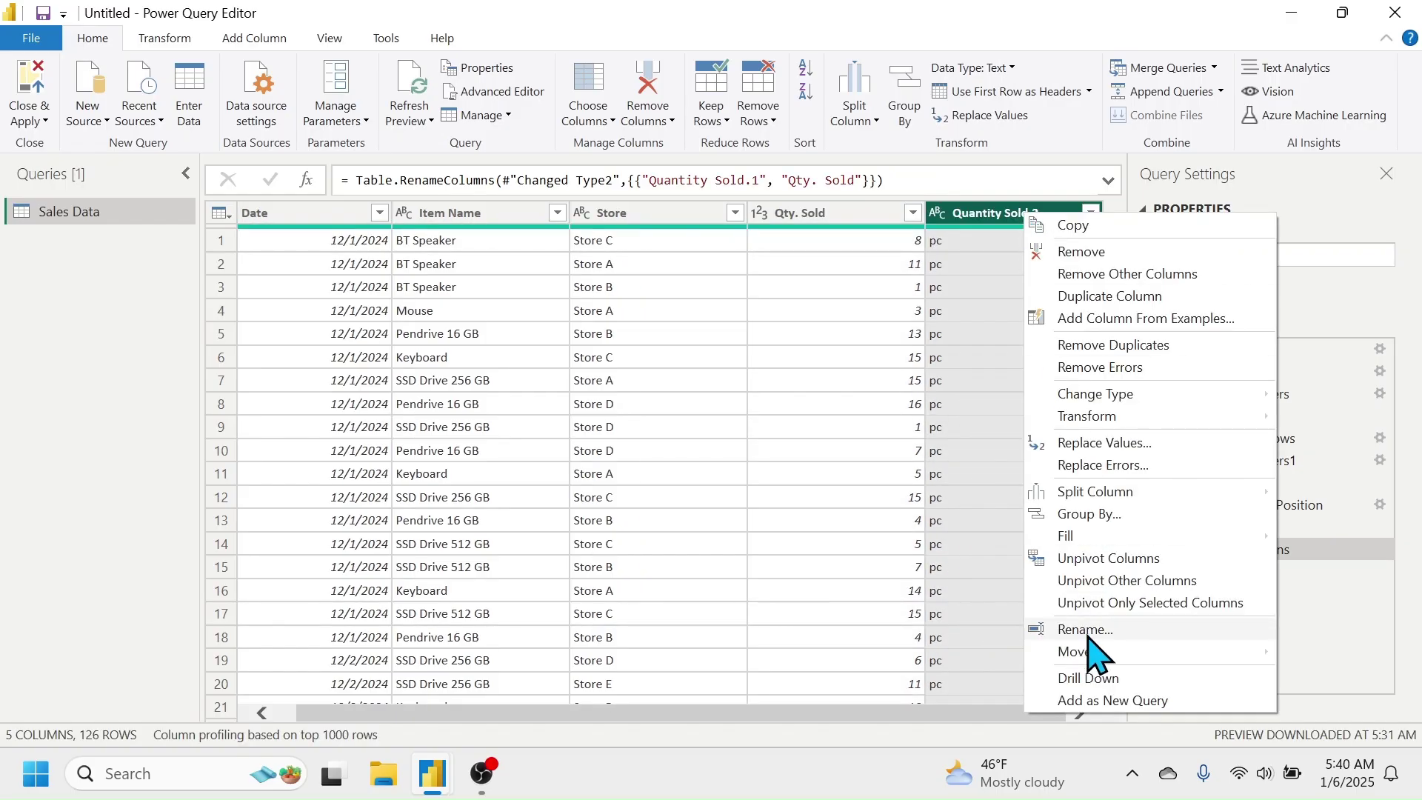
{"action": "left_click", "coordinate": [1059, 629]}
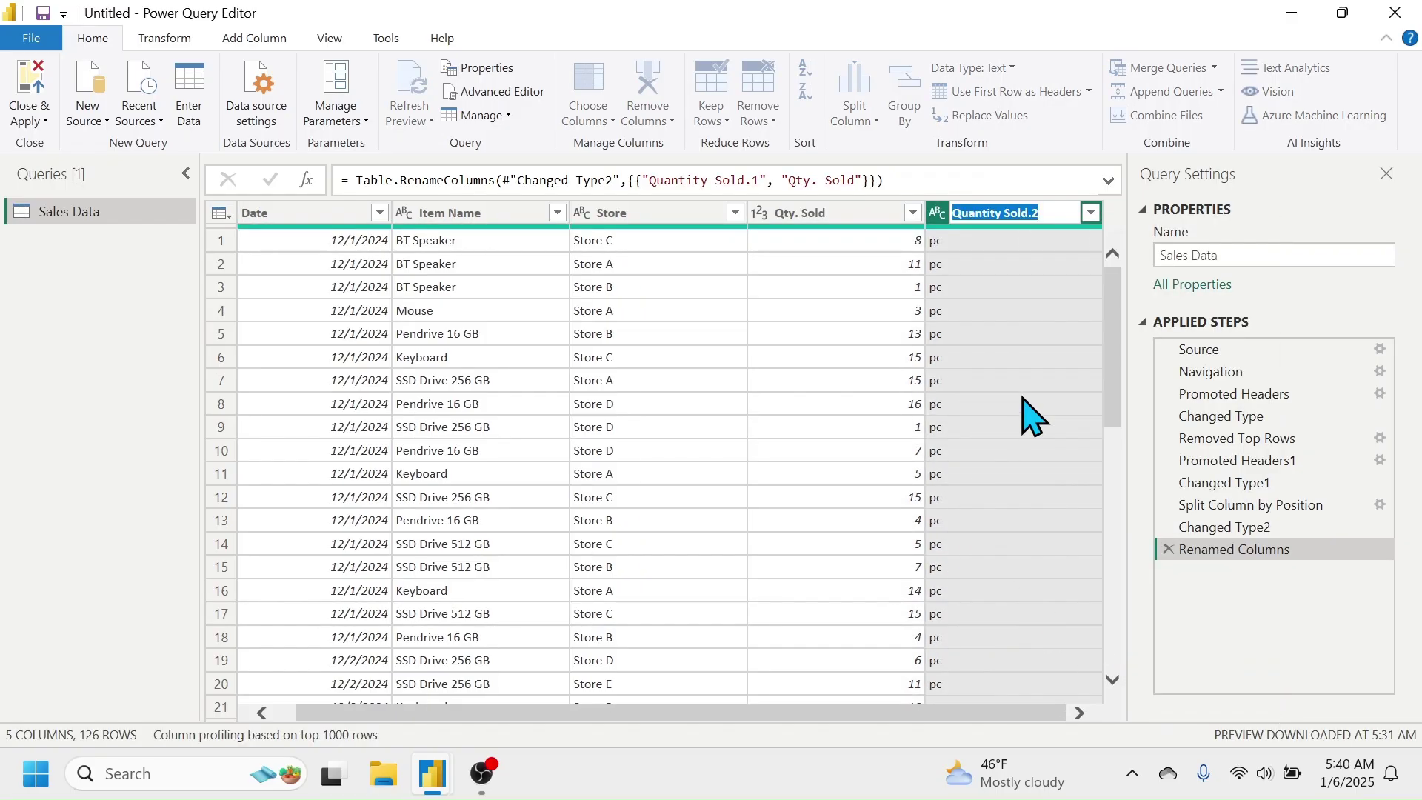
{"action": "type", "text": "Unit Name"}
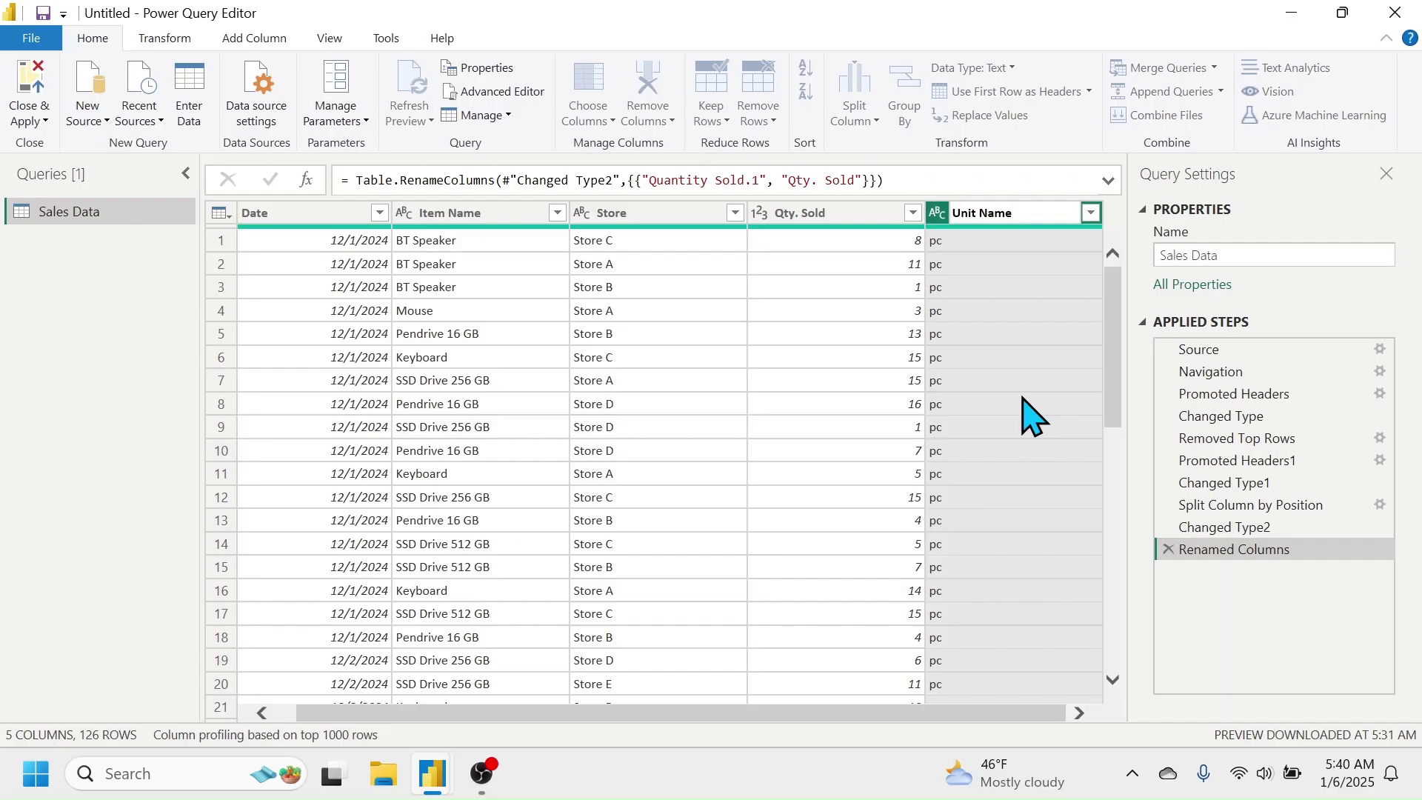
{"action": "key", "text": "Return"}
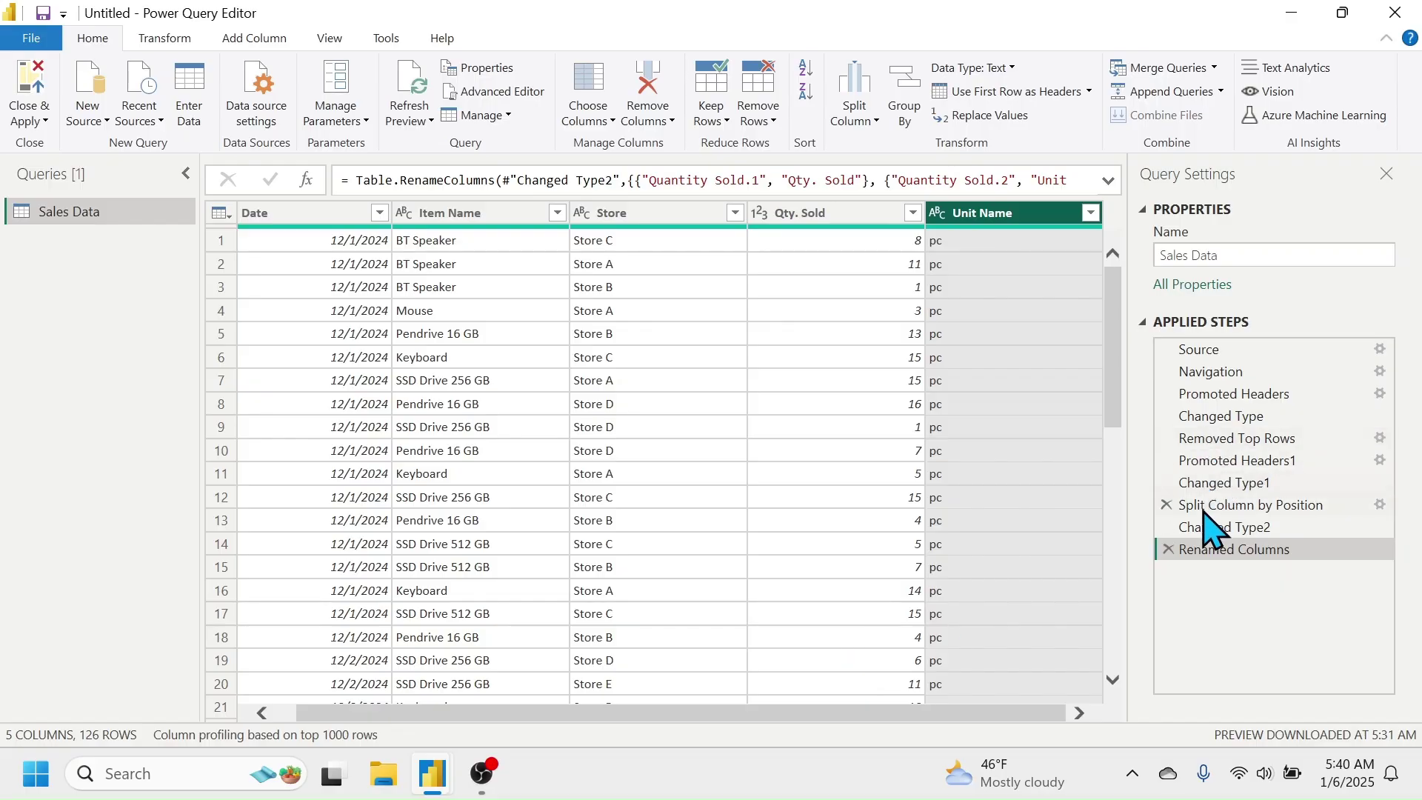
Step: Close & Apply the query, then expand Sales Data to list its five fields
{"action": "left_click", "coordinate": [30, 97]}
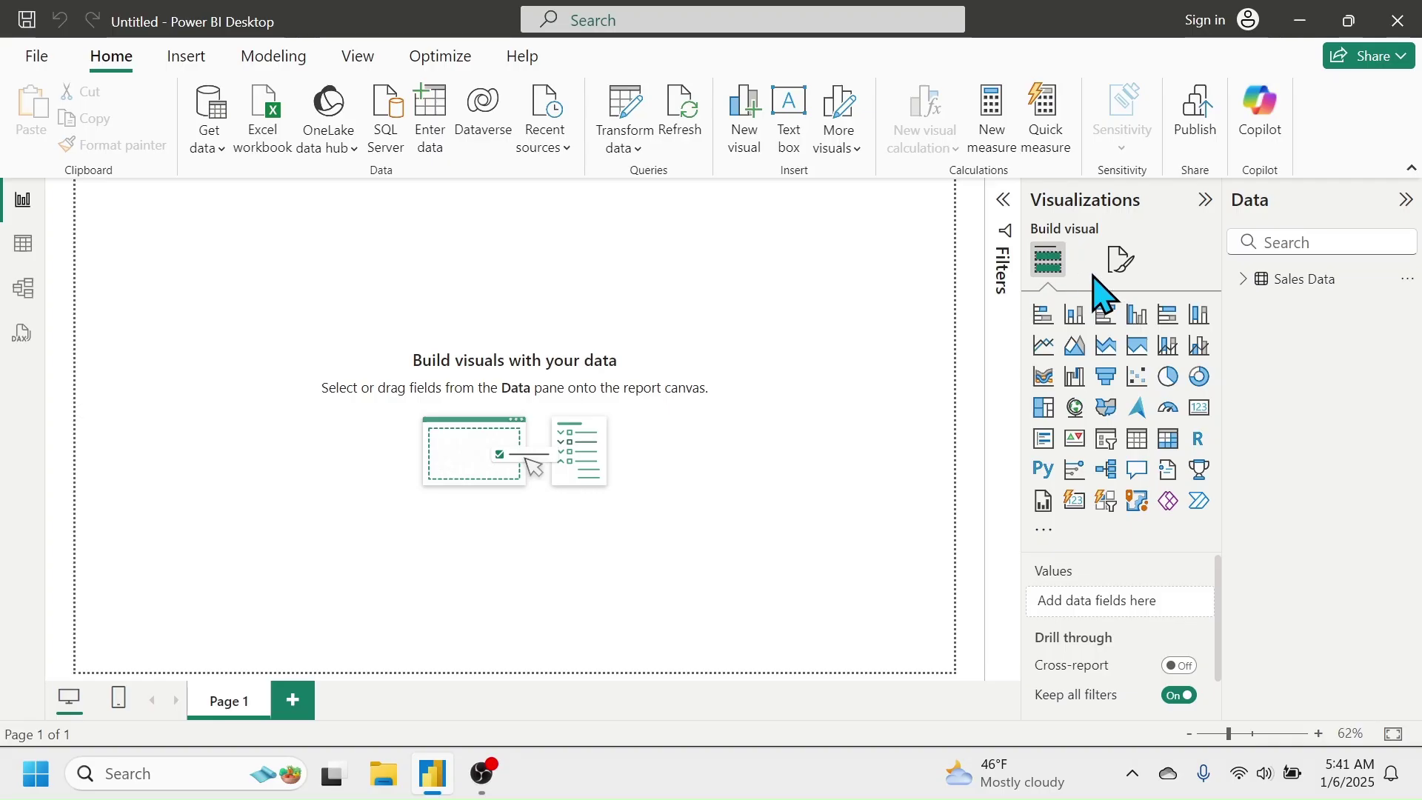
{"action": "left_click", "coordinate": [1245, 280]}
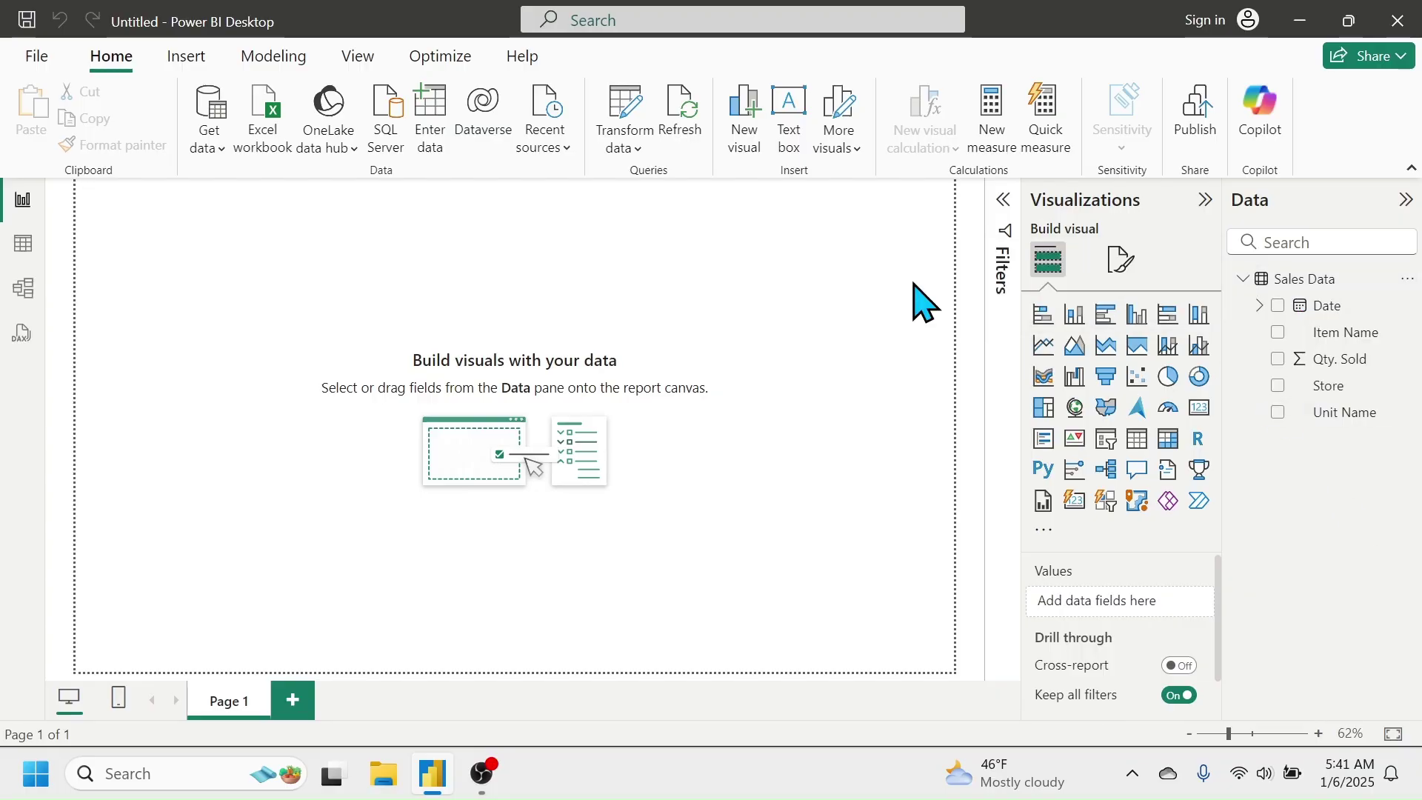
Step: Import the Item Info sheet from Item Info.xlsx and send it to Power Query for cleaning
{"action": "left_click", "coordinate": [274, 119]}
{"action": "left_click", "coordinate": [566, 294]}
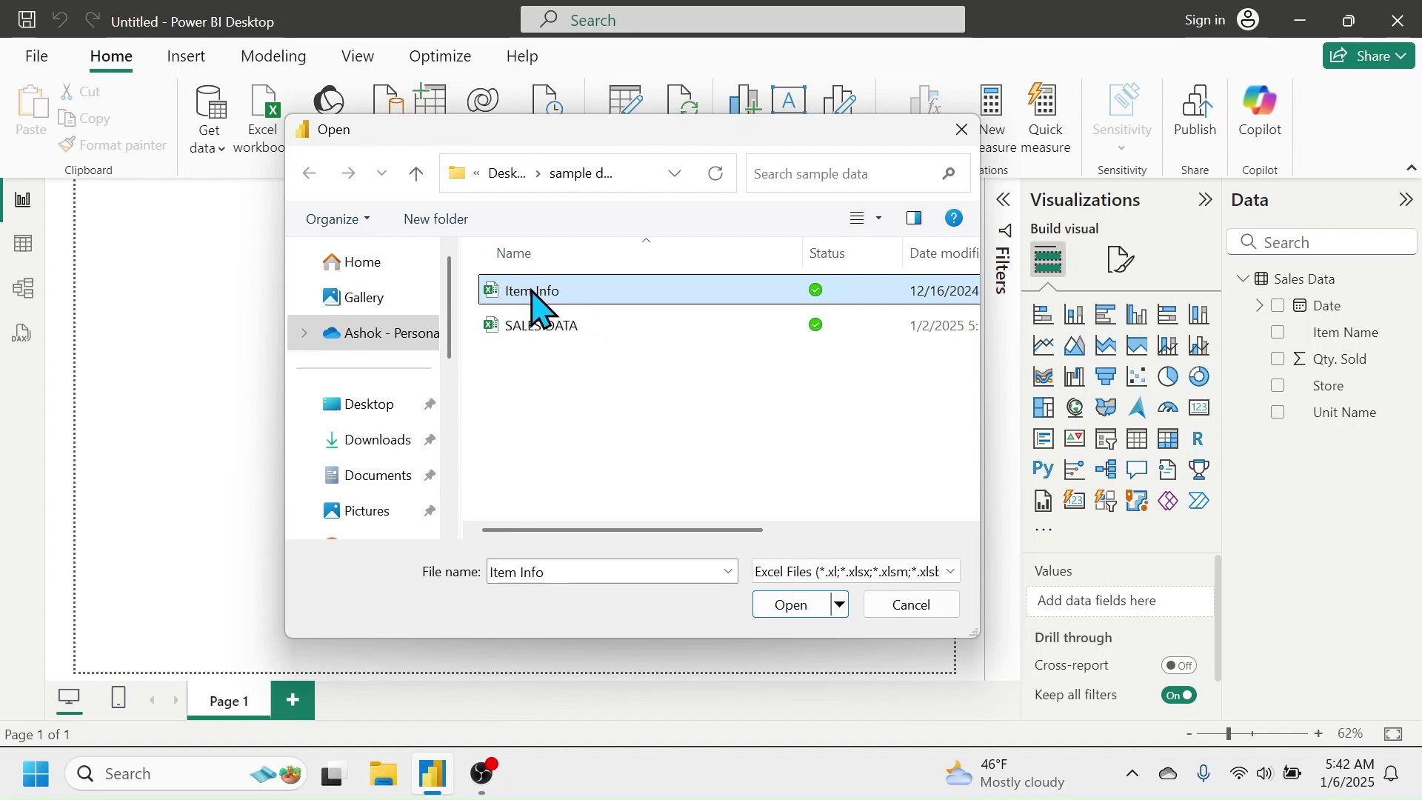
{"action": "double_click", "coordinate": [534, 293]}
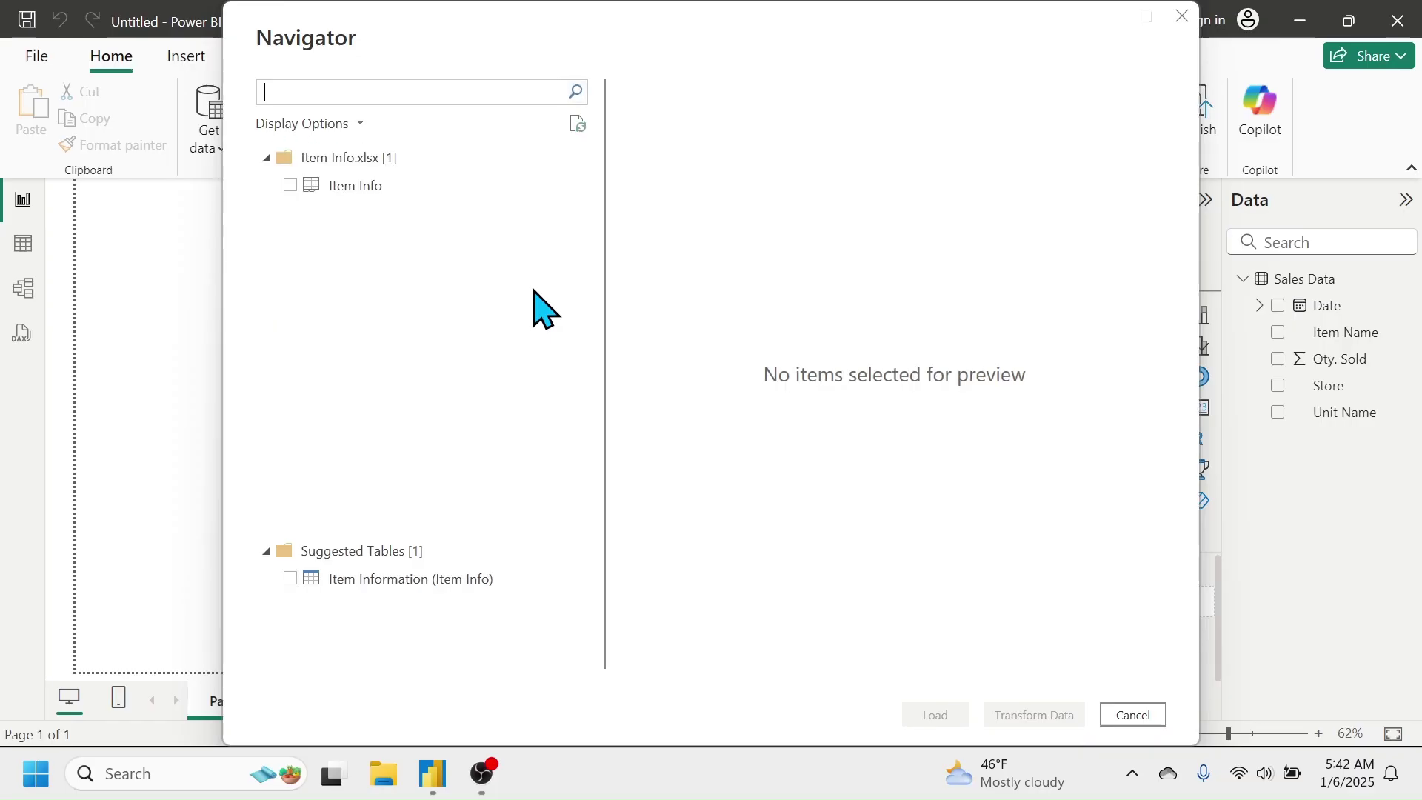
{"action": "left_click", "coordinate": [290, 186]}
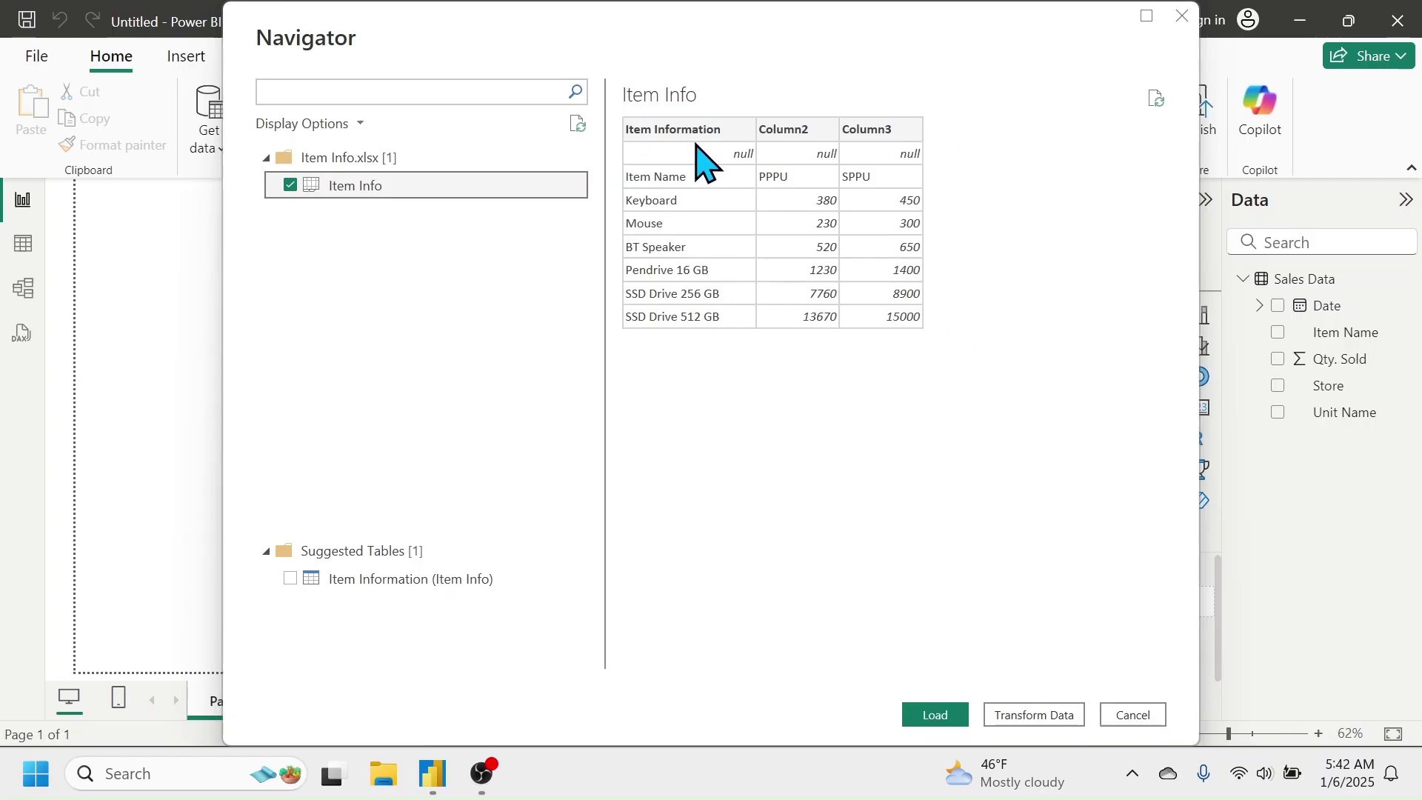
{"action": "left_click", "coordinate": [1036, 716]}
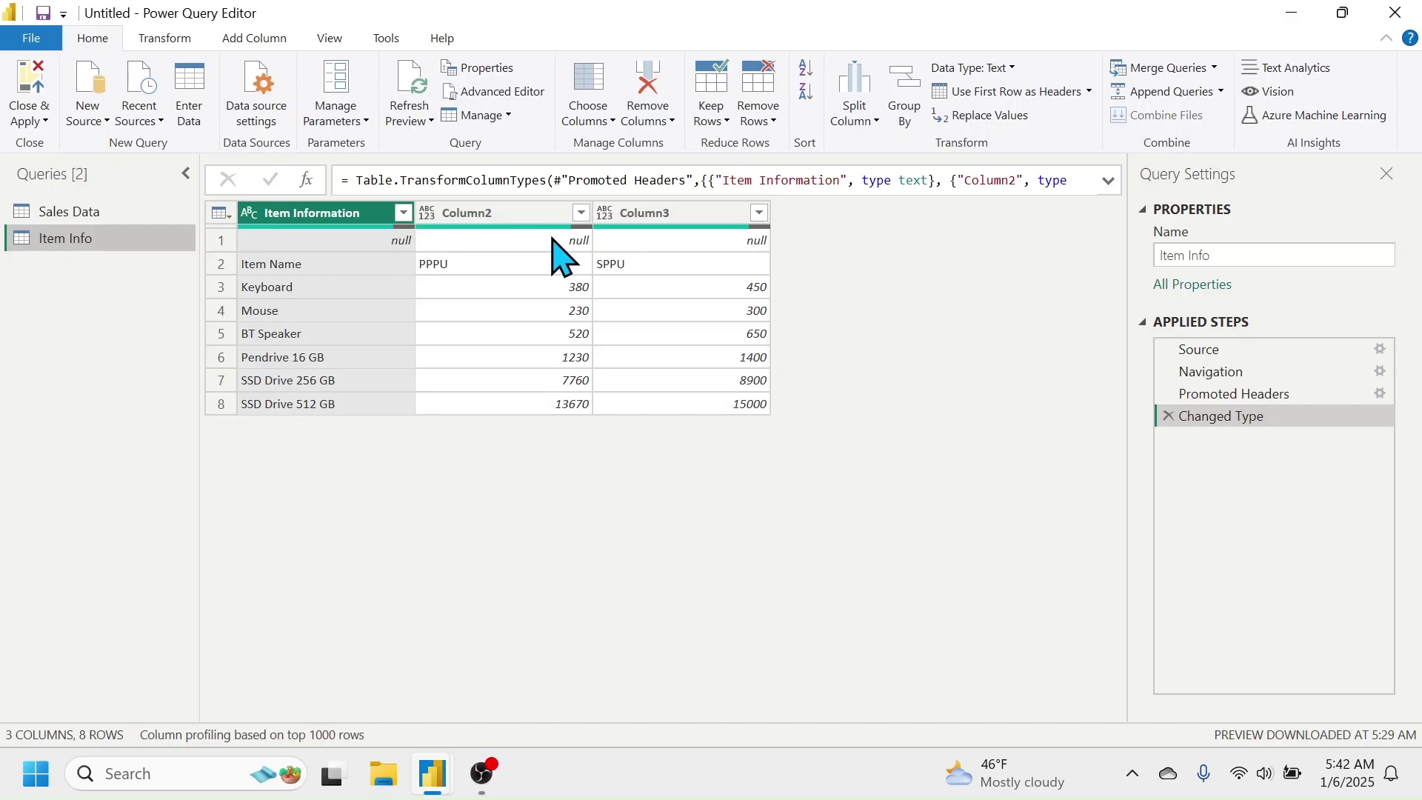
Step: Remove the single empty top row from the Item Info table
{"action": "left_click", "coordinate": [774, 122]}
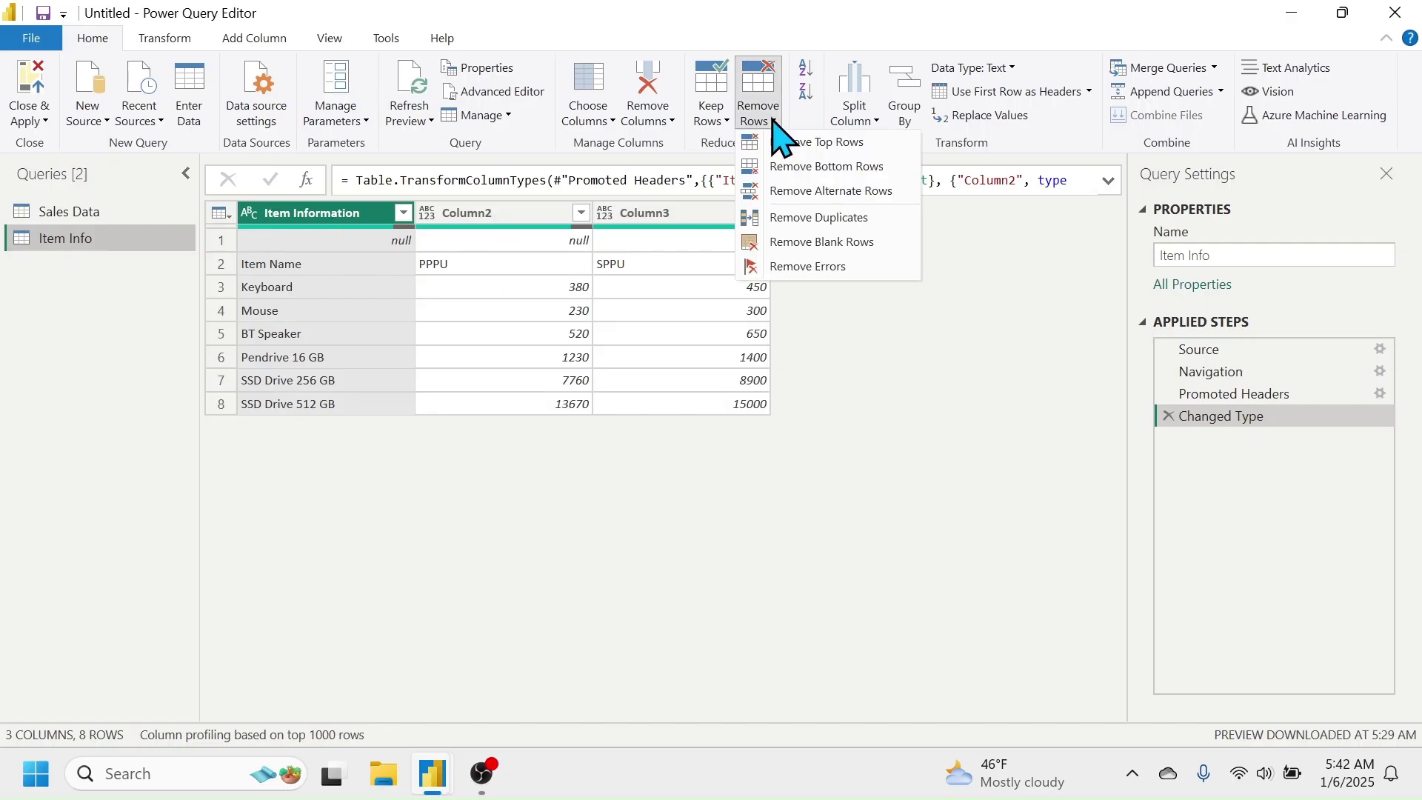
{"action": "left_click", "coordinate": [806, 142]}
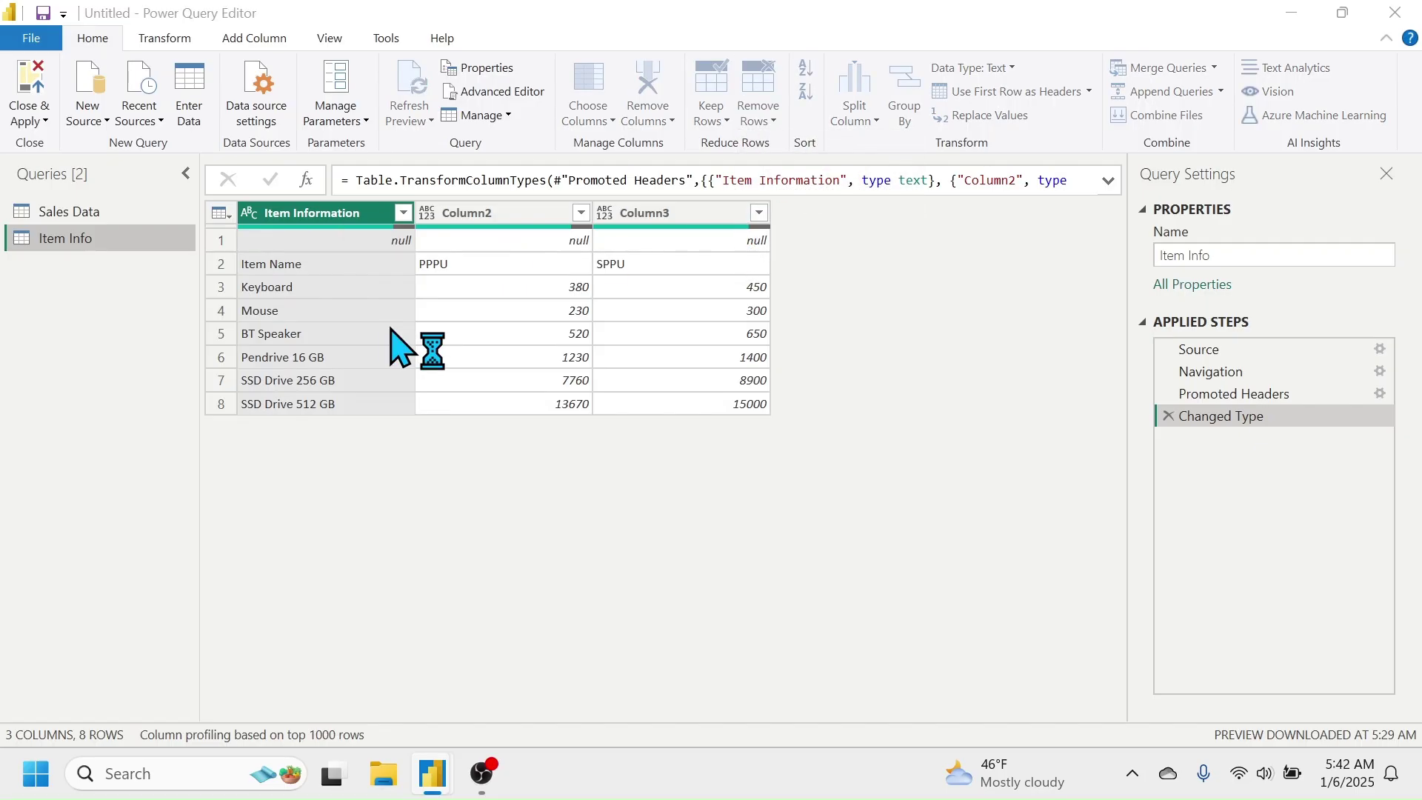
{"action": "type", "text": "1"}
{"action": "left_click", "coordinate": [919, 453]}
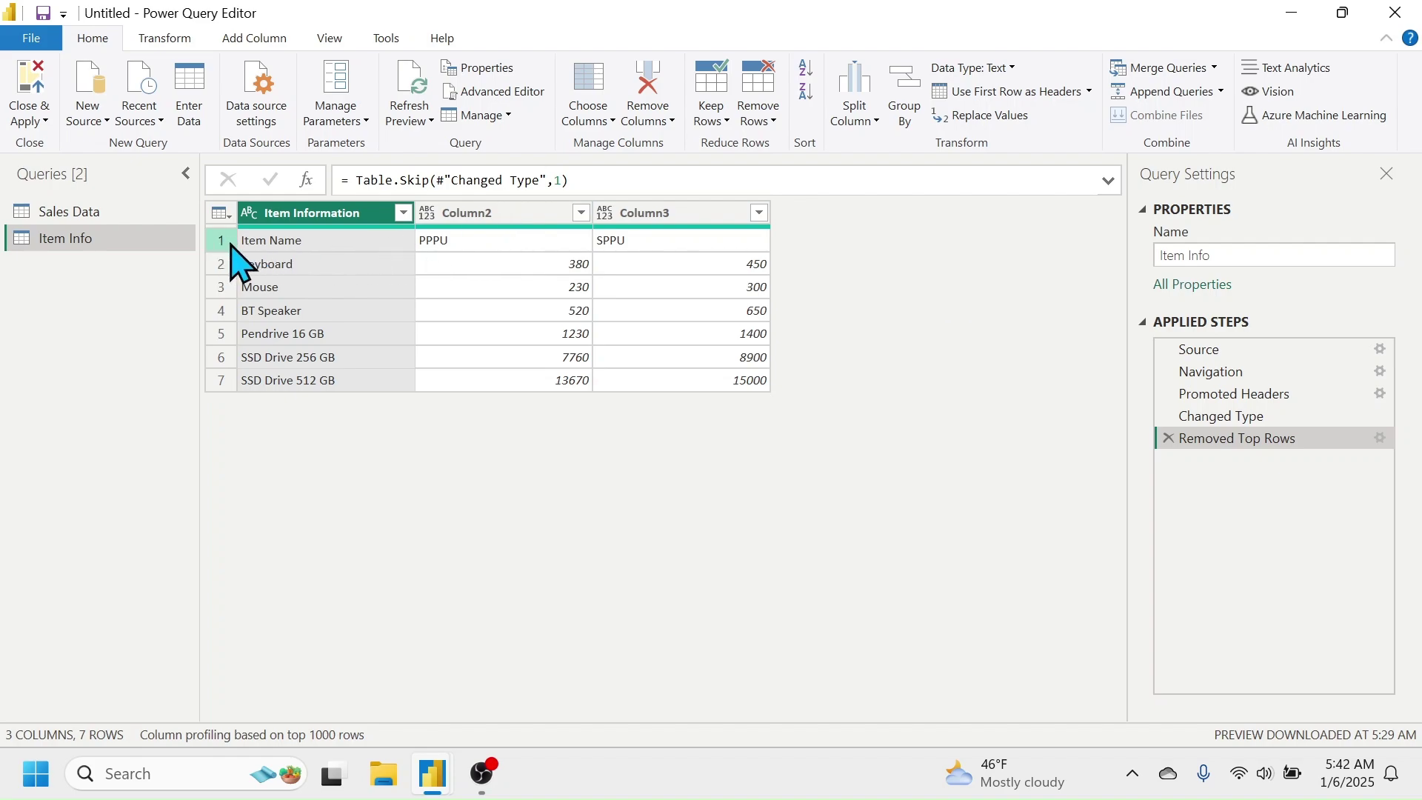
Step: Promote the first row to headers Item Name, PPPU and SPPU, then load Item Info into the report
{"action": "left_click", "coordinate": [626, 216]}
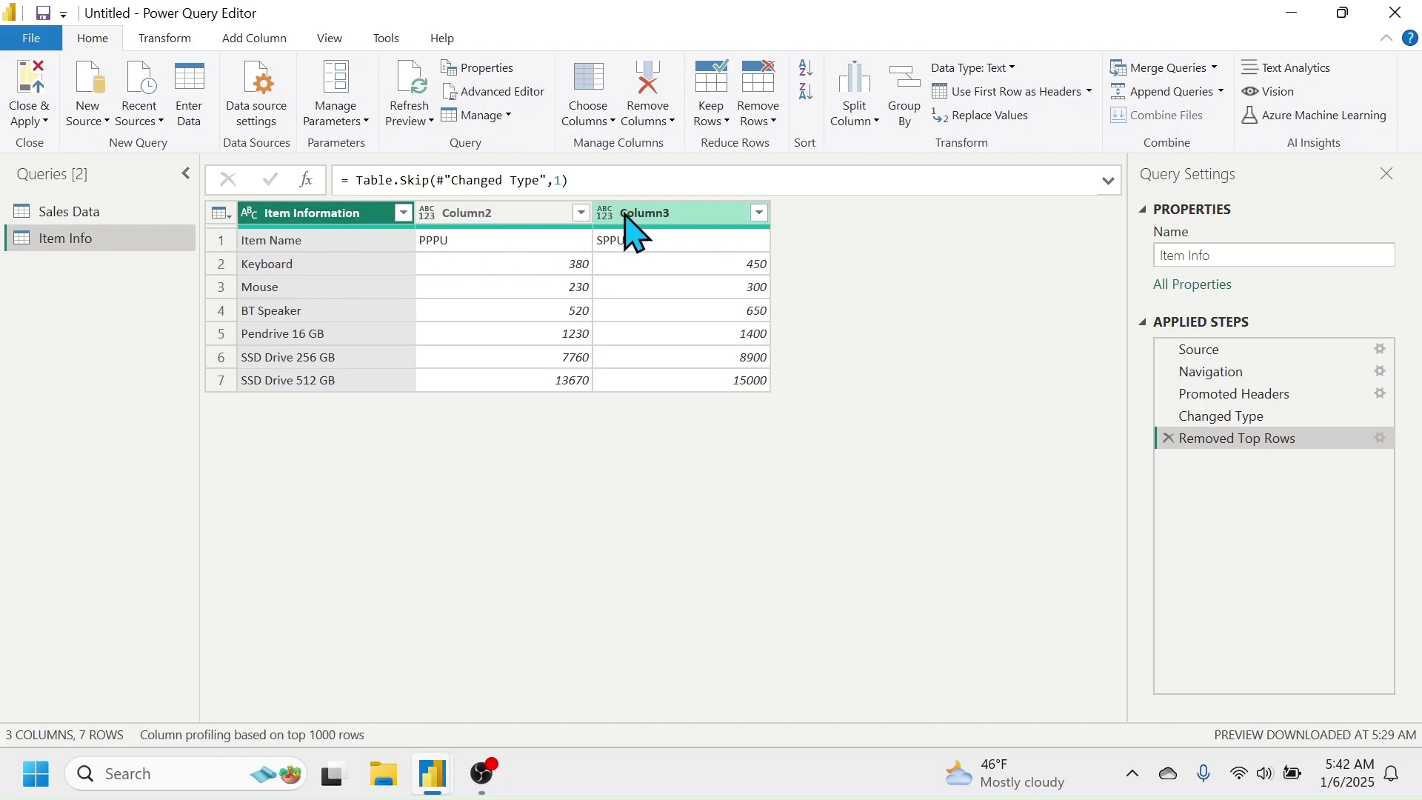
{"action": "left_click", "coordinate": [1015, 92]}
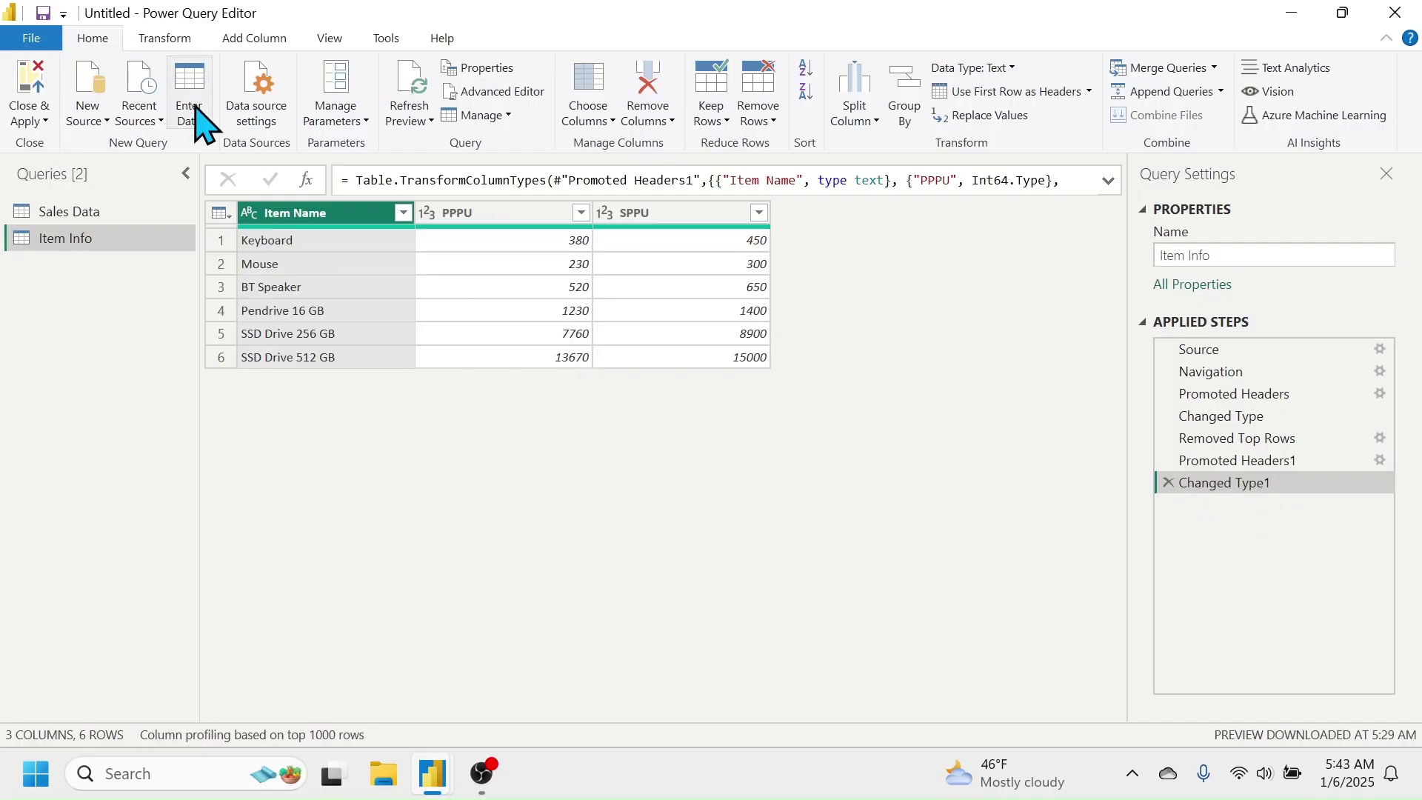
{"action": "left_click", "coordinate": [28, 77]}
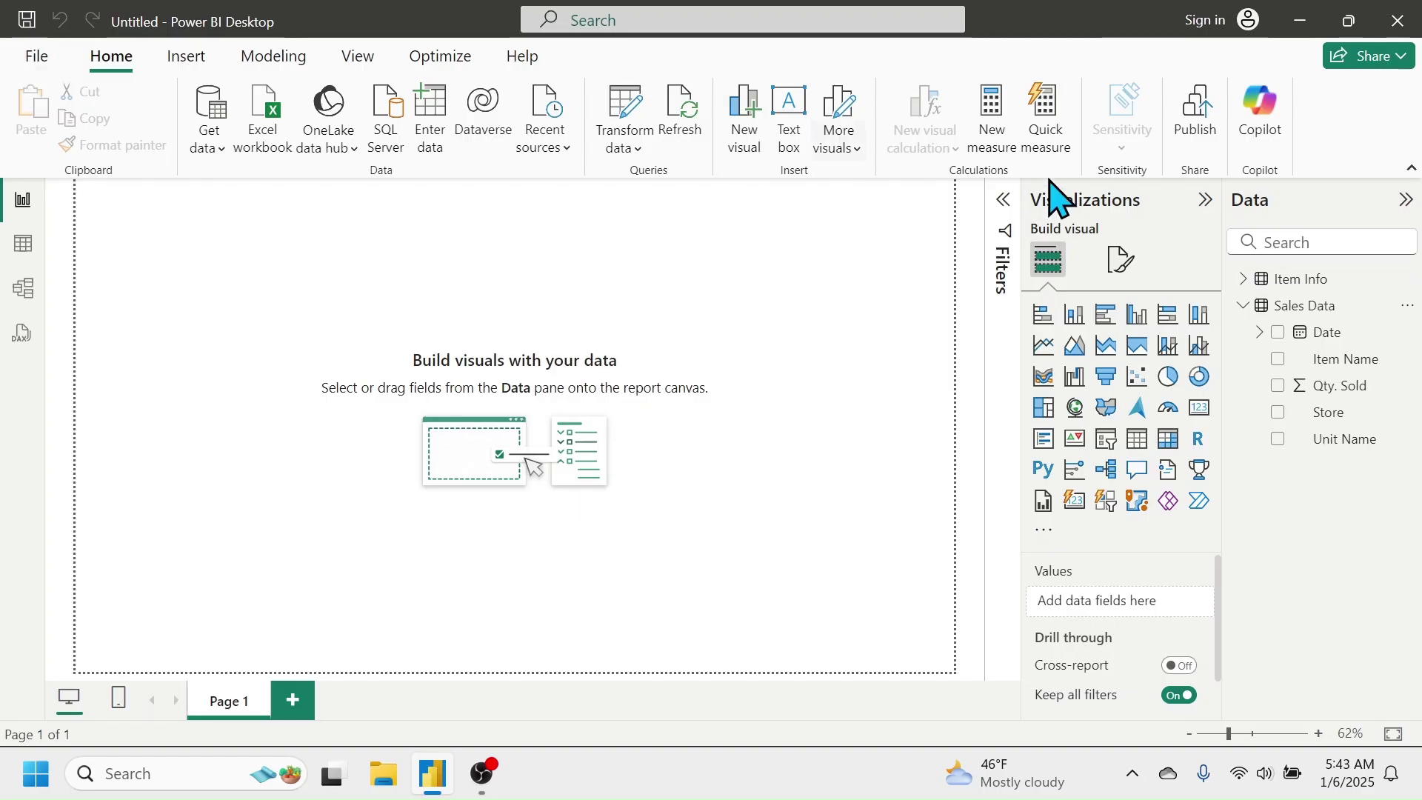
Step: Expand Item Info in the Data pane to list Item Name, PPPU and SPPU
{"action": "left_click", "coordinate": [1246, 280]}
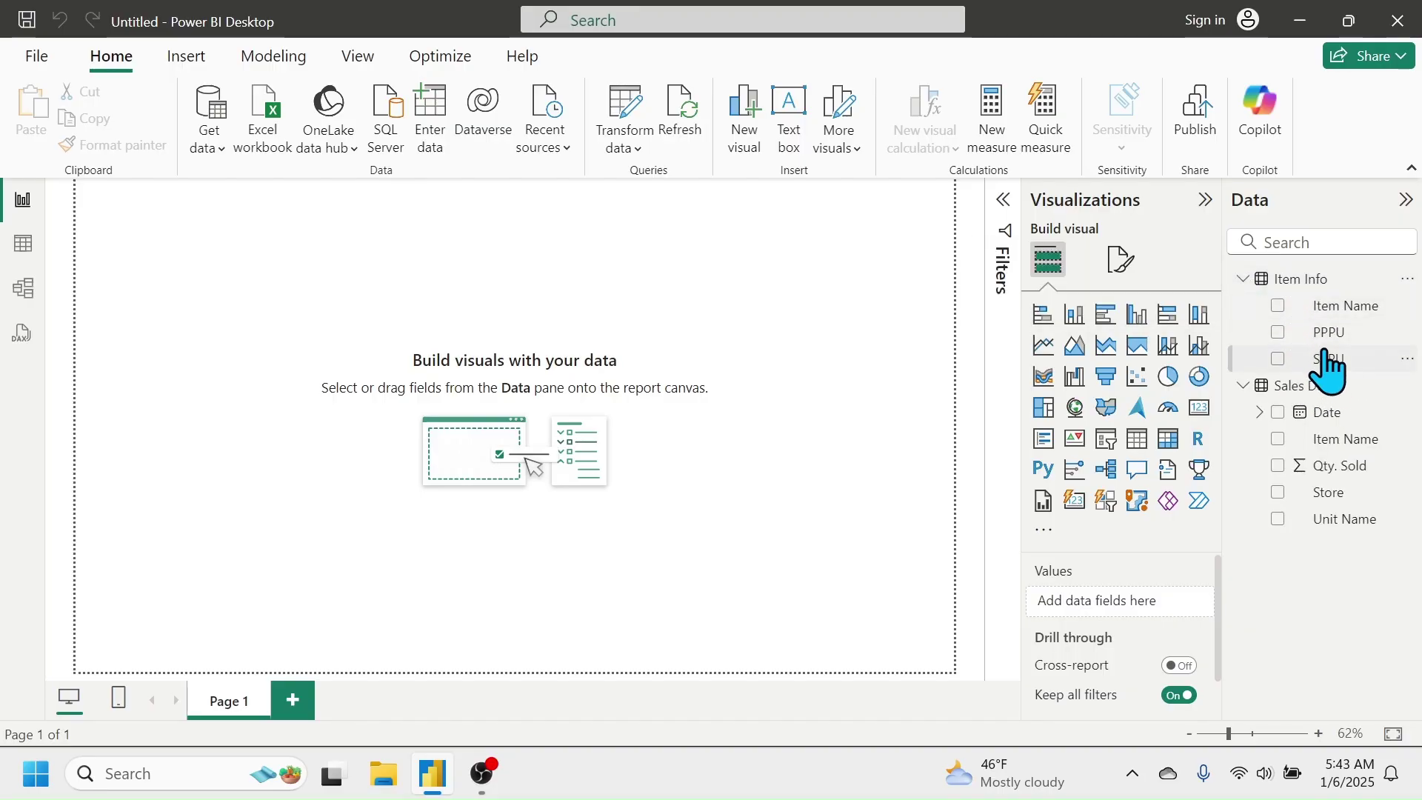